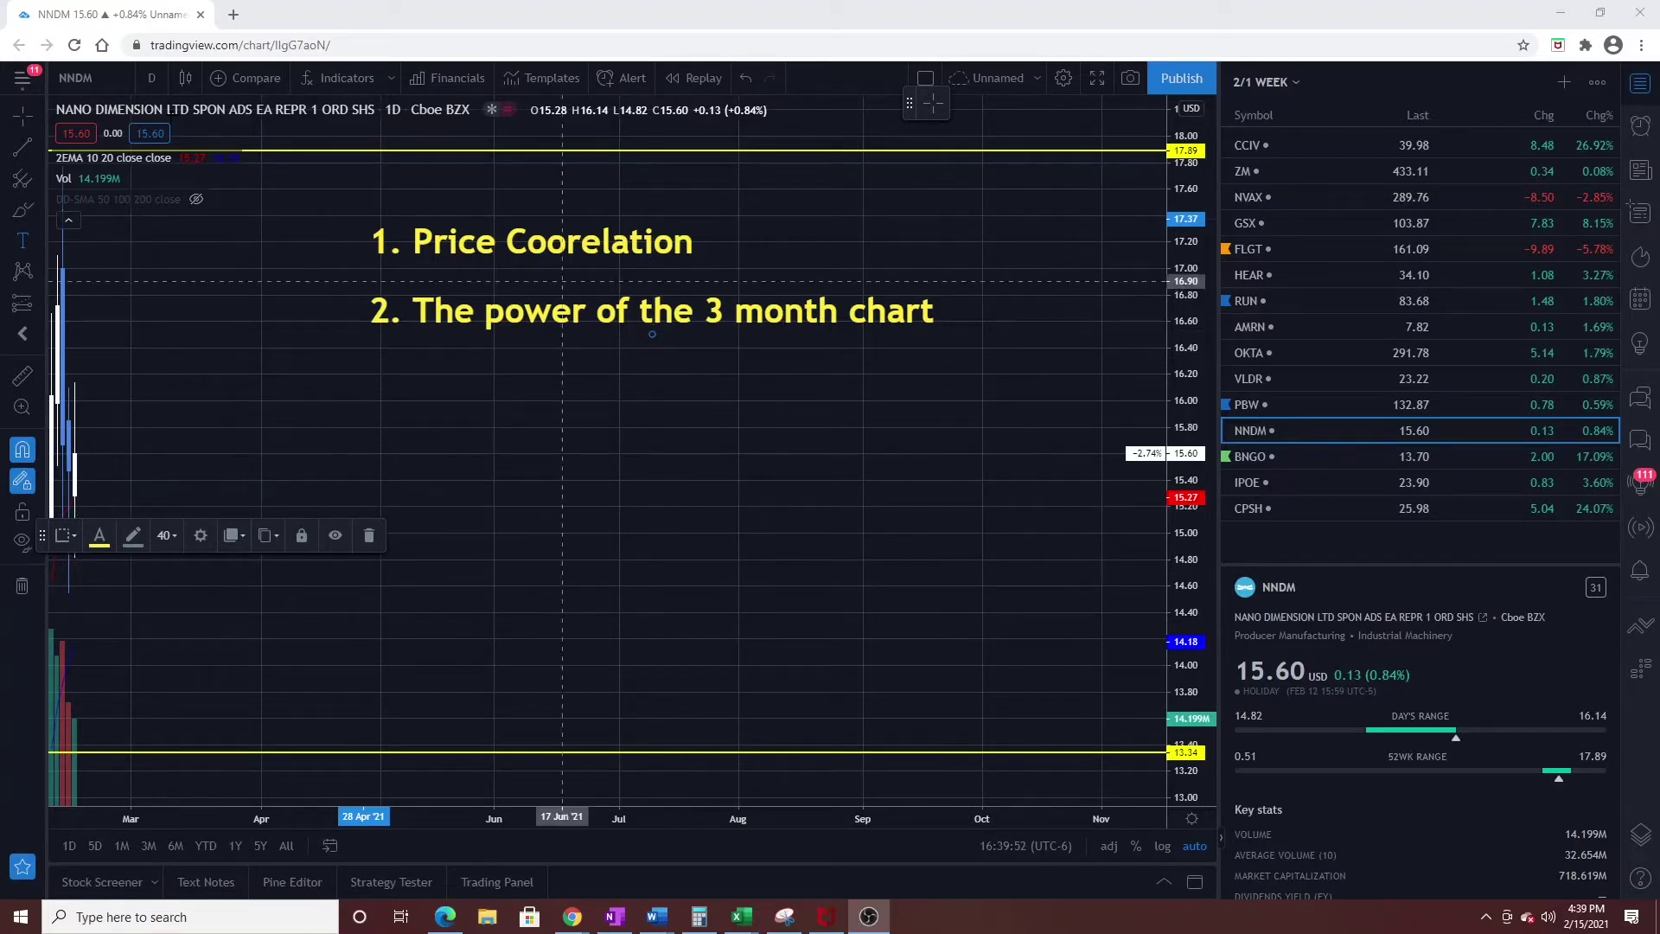
Open Symbol Search from the annotated NNDM chart to change the ticker.
left_click(113, 81)
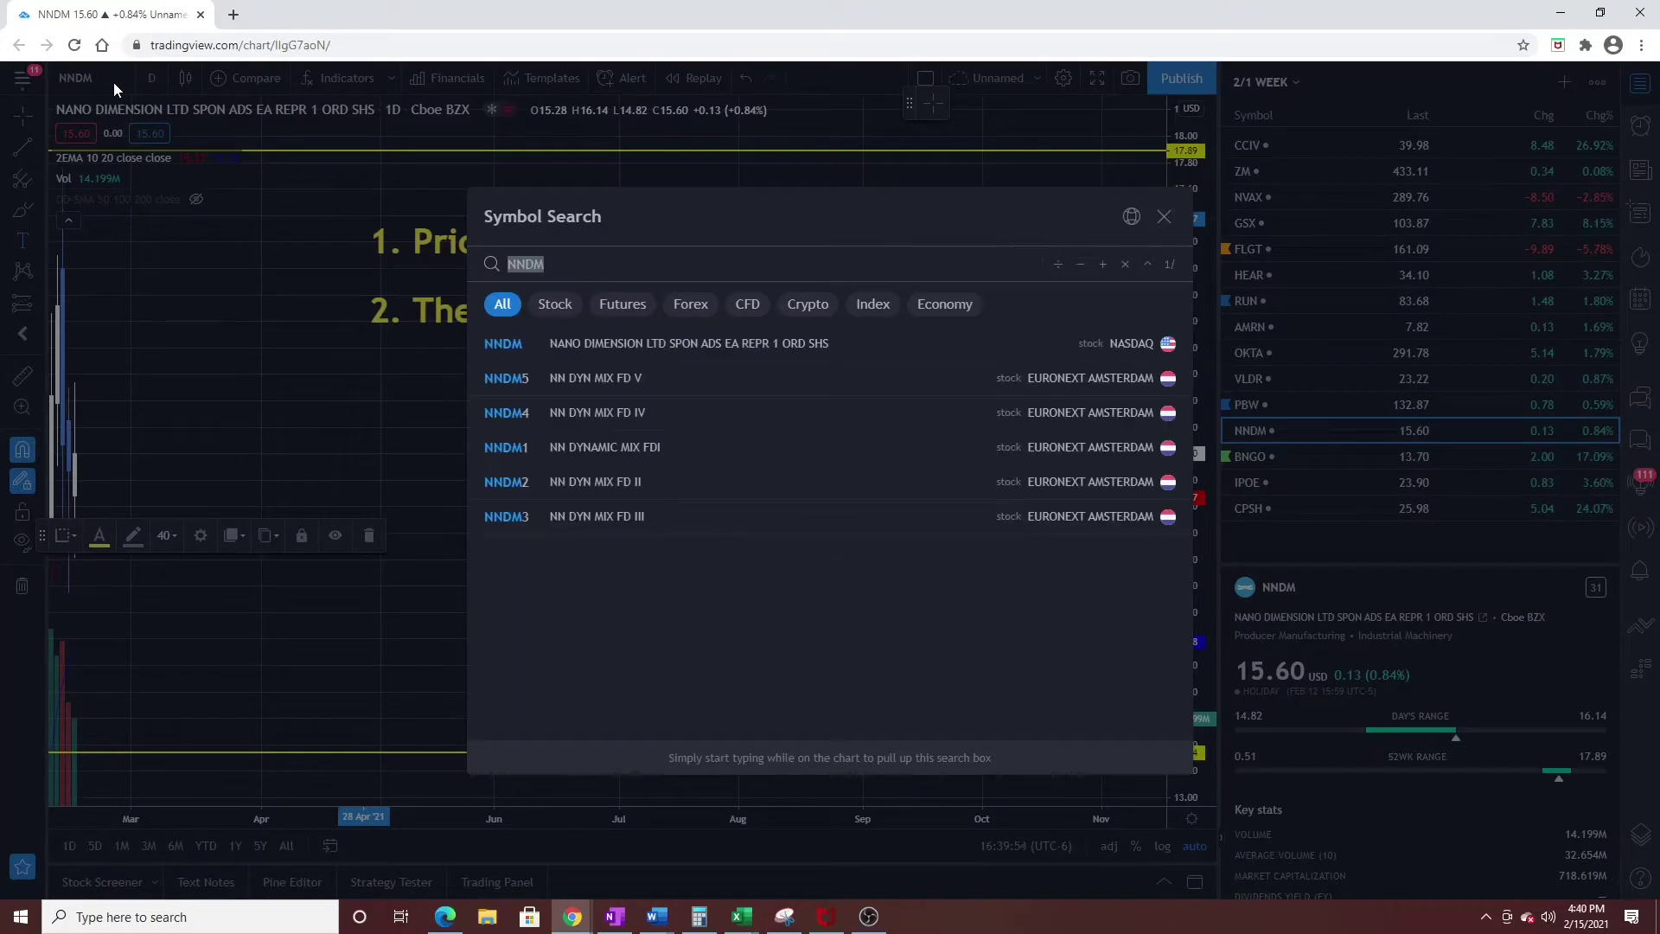
Load the SPY daily chart and delete the stray Text label.
type("SPY")
key("Return")
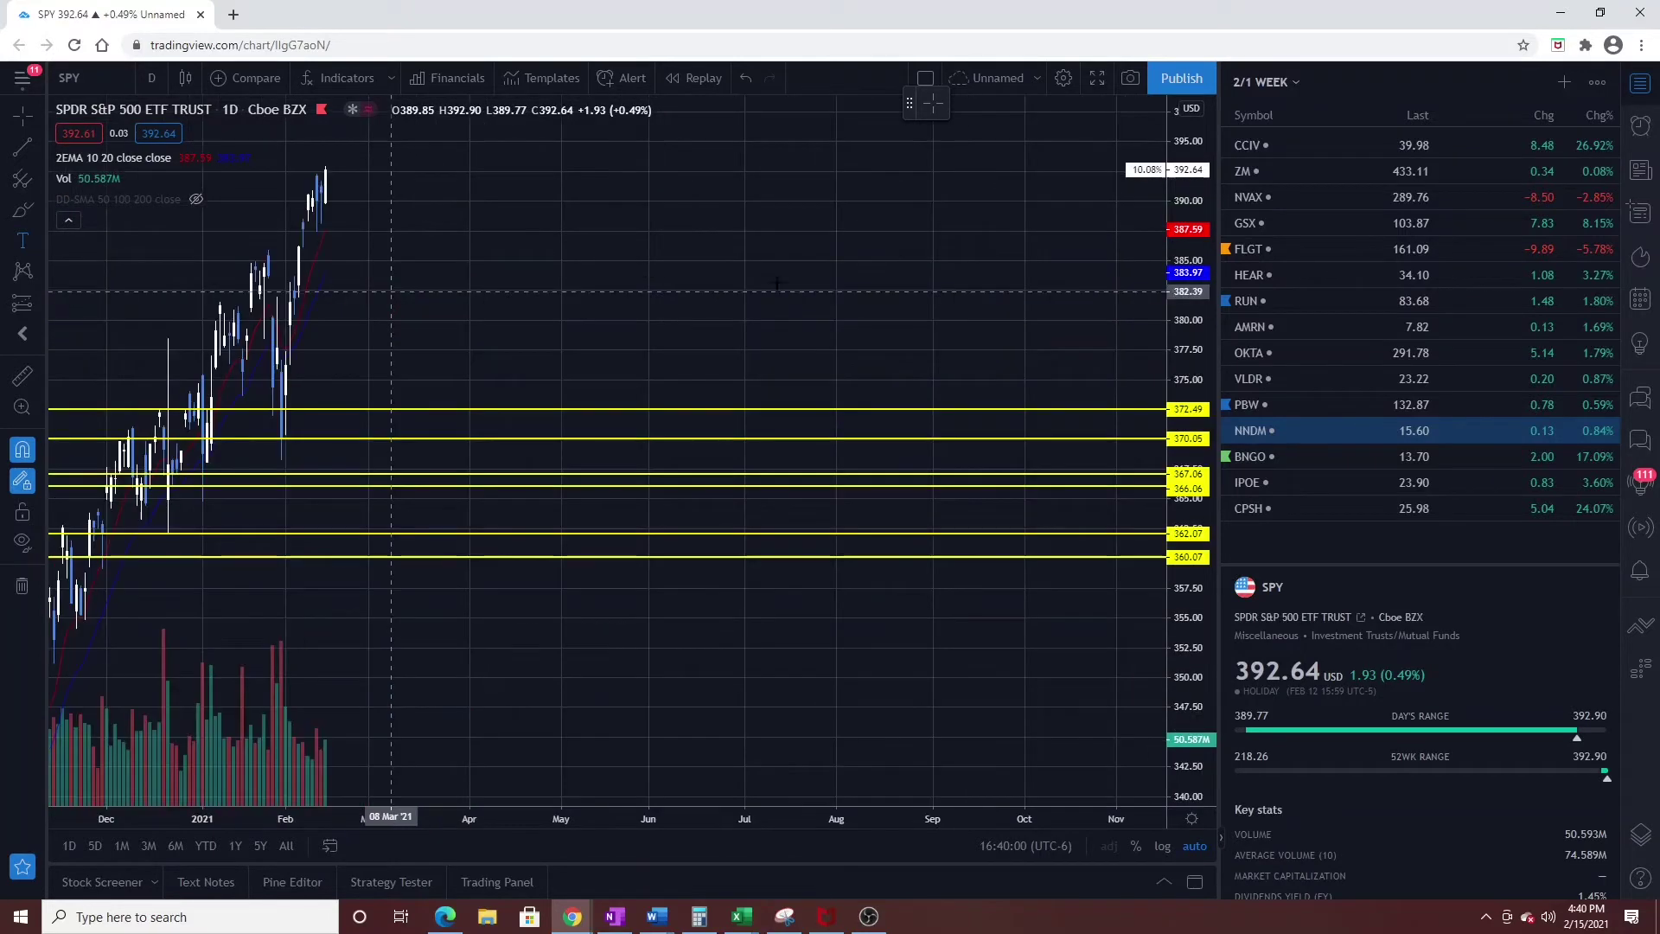
left_click(445, 322)
left_click(948, 715)
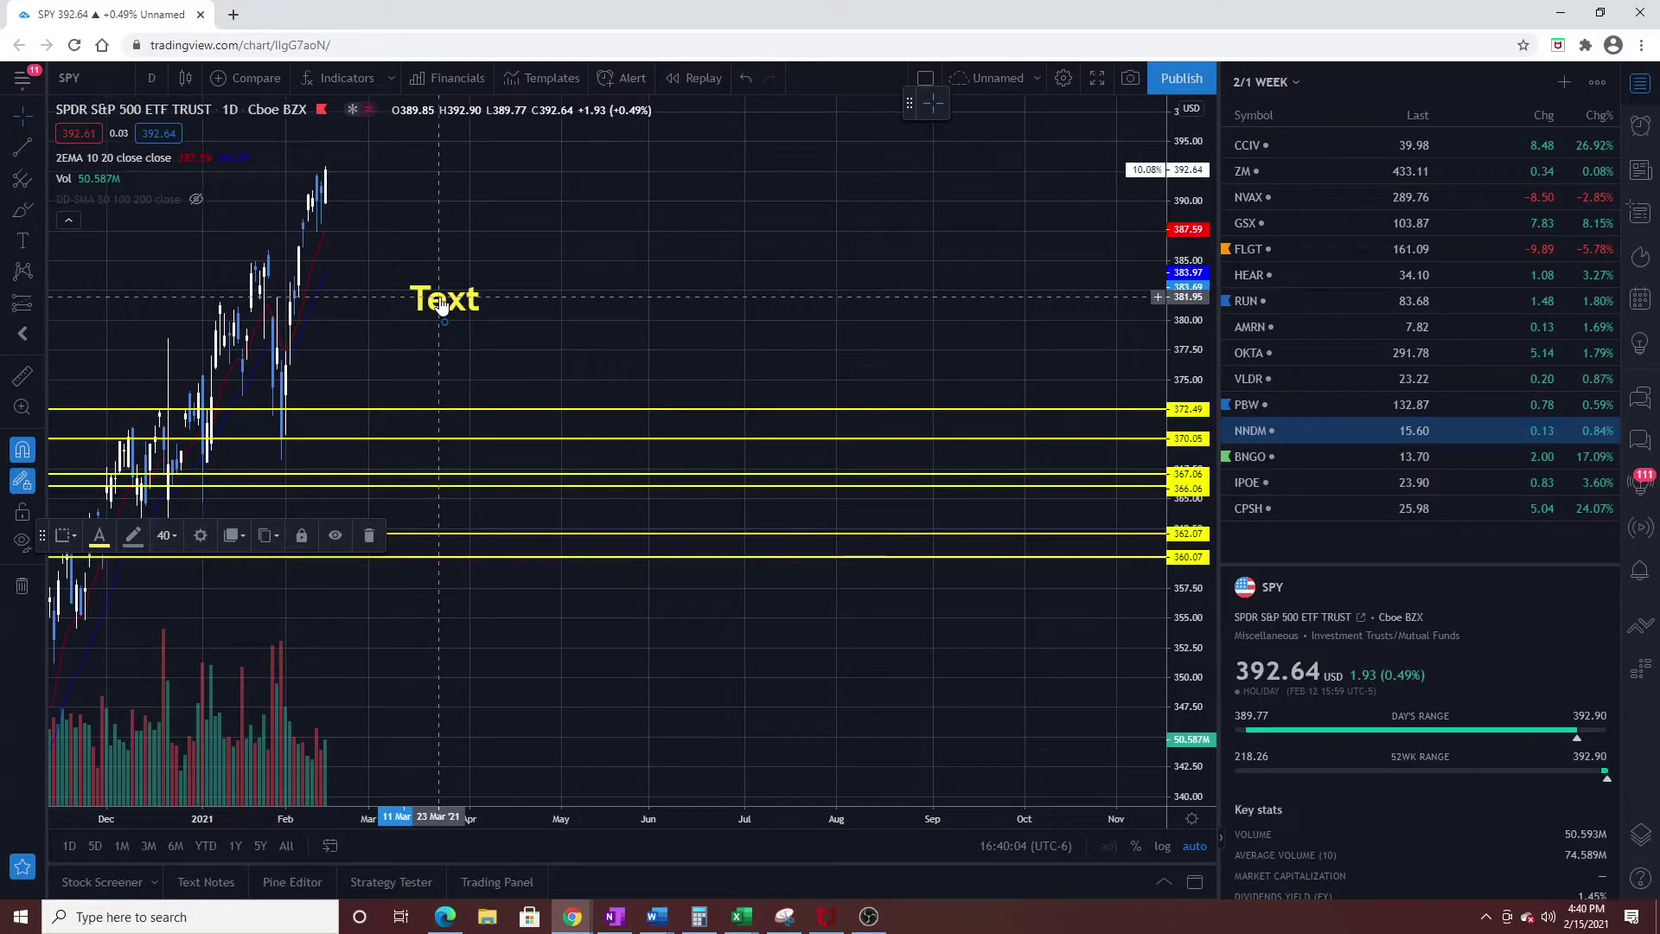
key("Delete")
Pan and zoom the SPY chart to reveal earlier months, then reopen Symbol Search.
left_click_drag(822, 311, 929, 296)
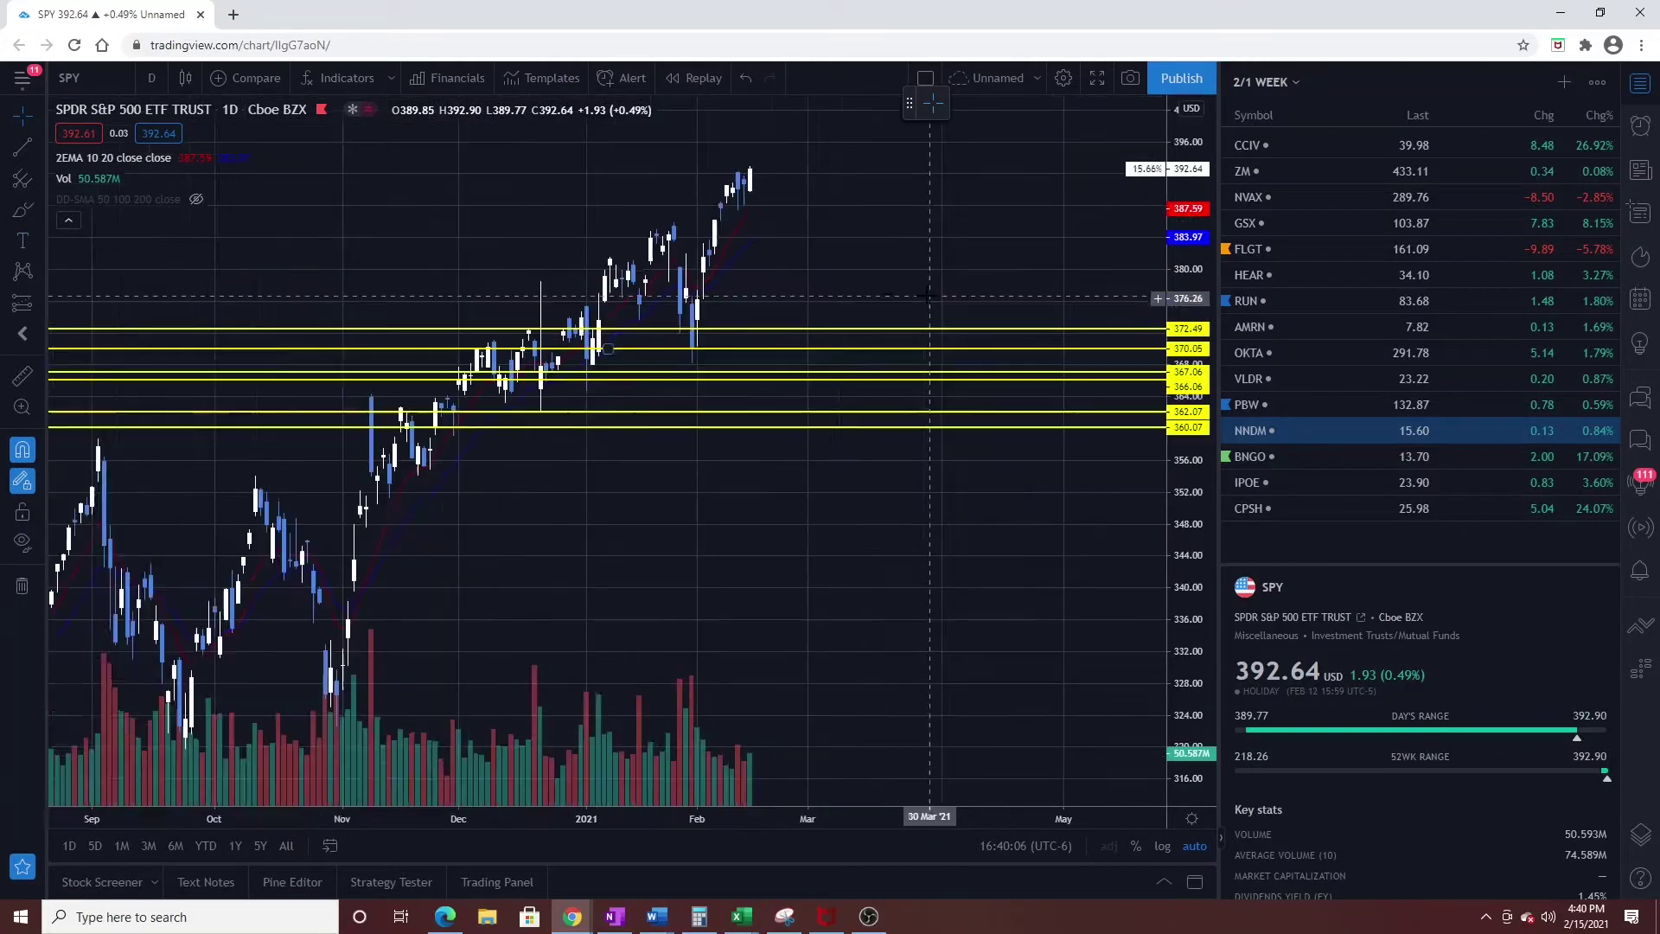
scroll(929, 296, "up", 4)
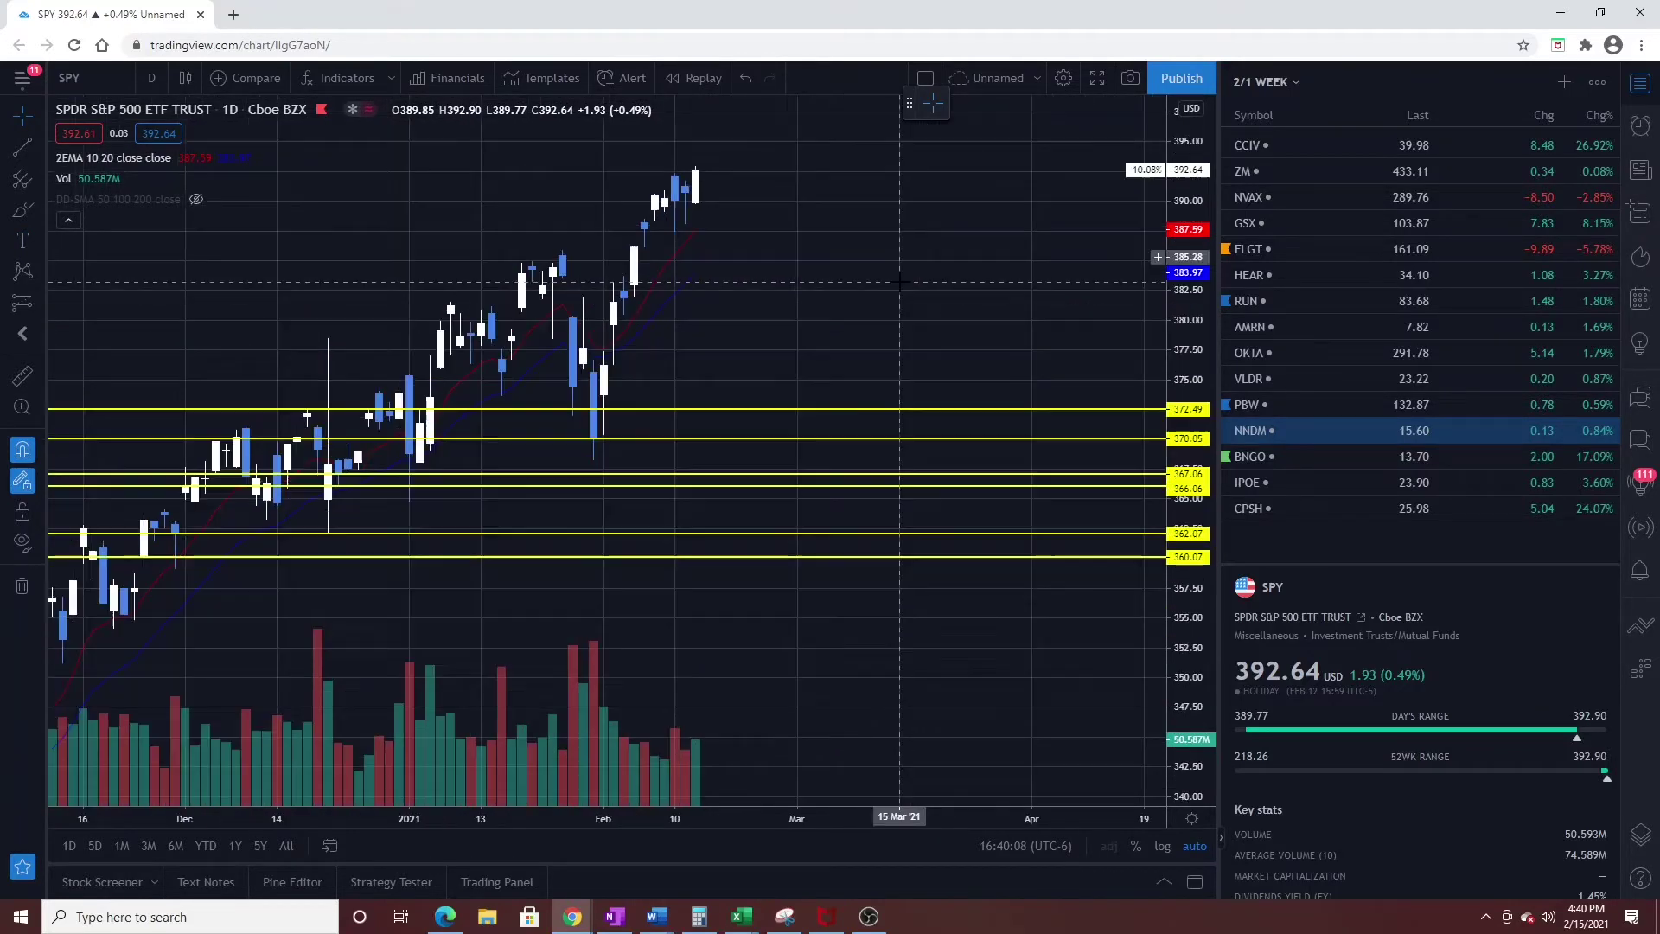
scroll(899, 282, "down", 3)
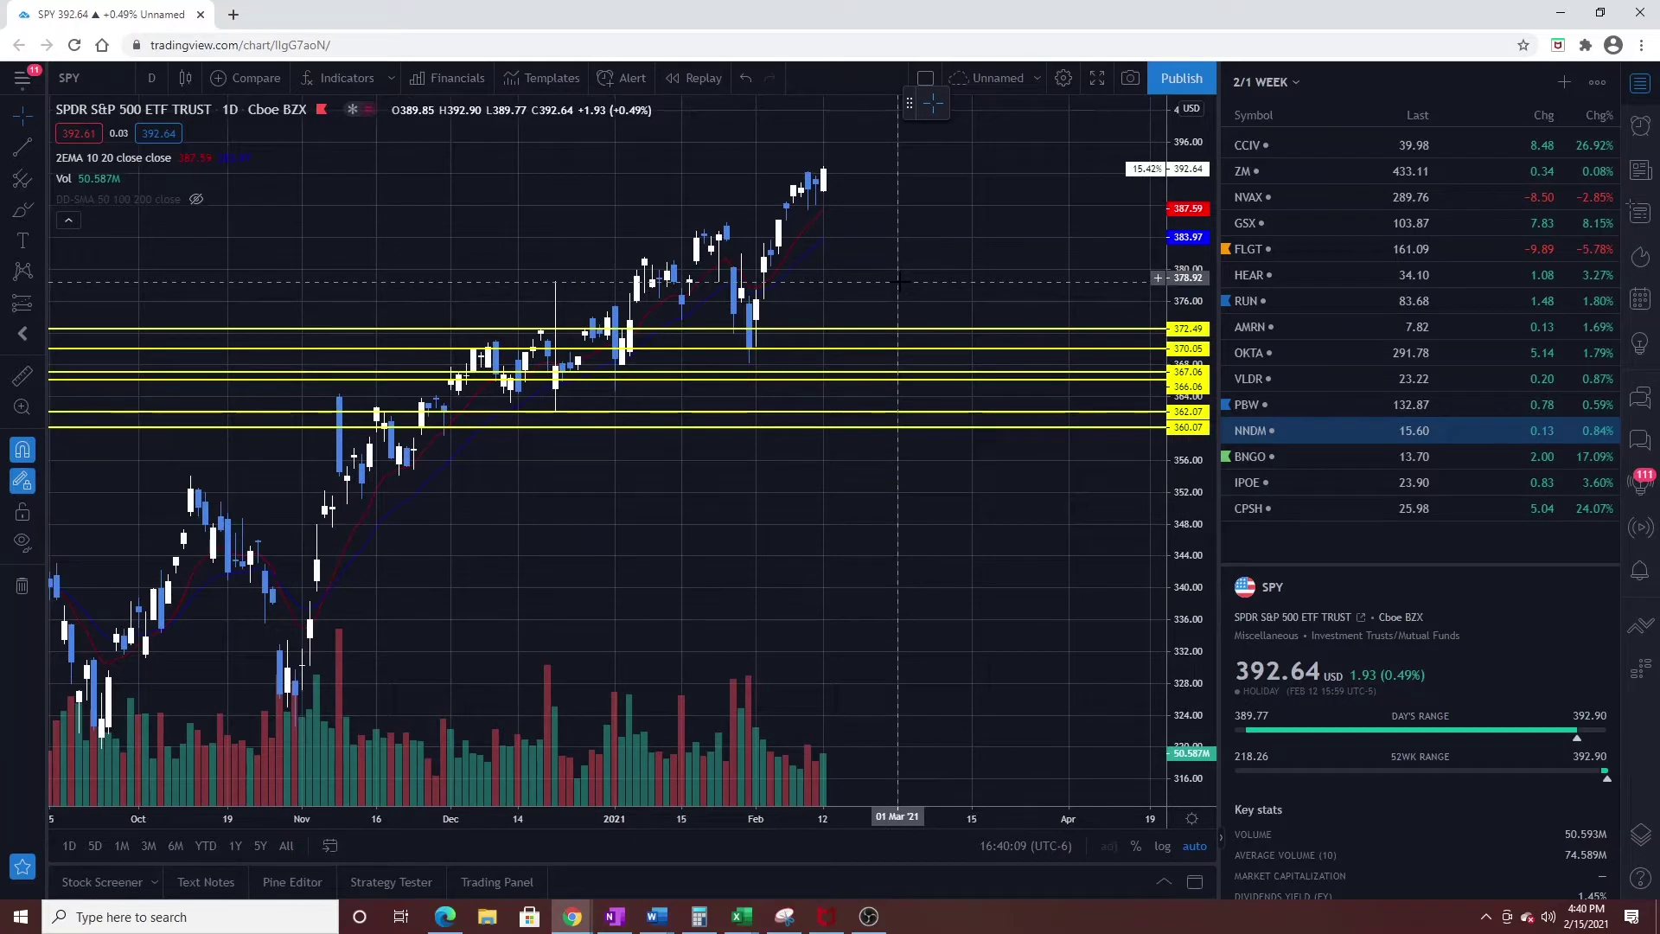
left_click(87, 84)
Load the Walmart WMT daily chart zoomed out to August, then reopen Symbol Search.
type("W")
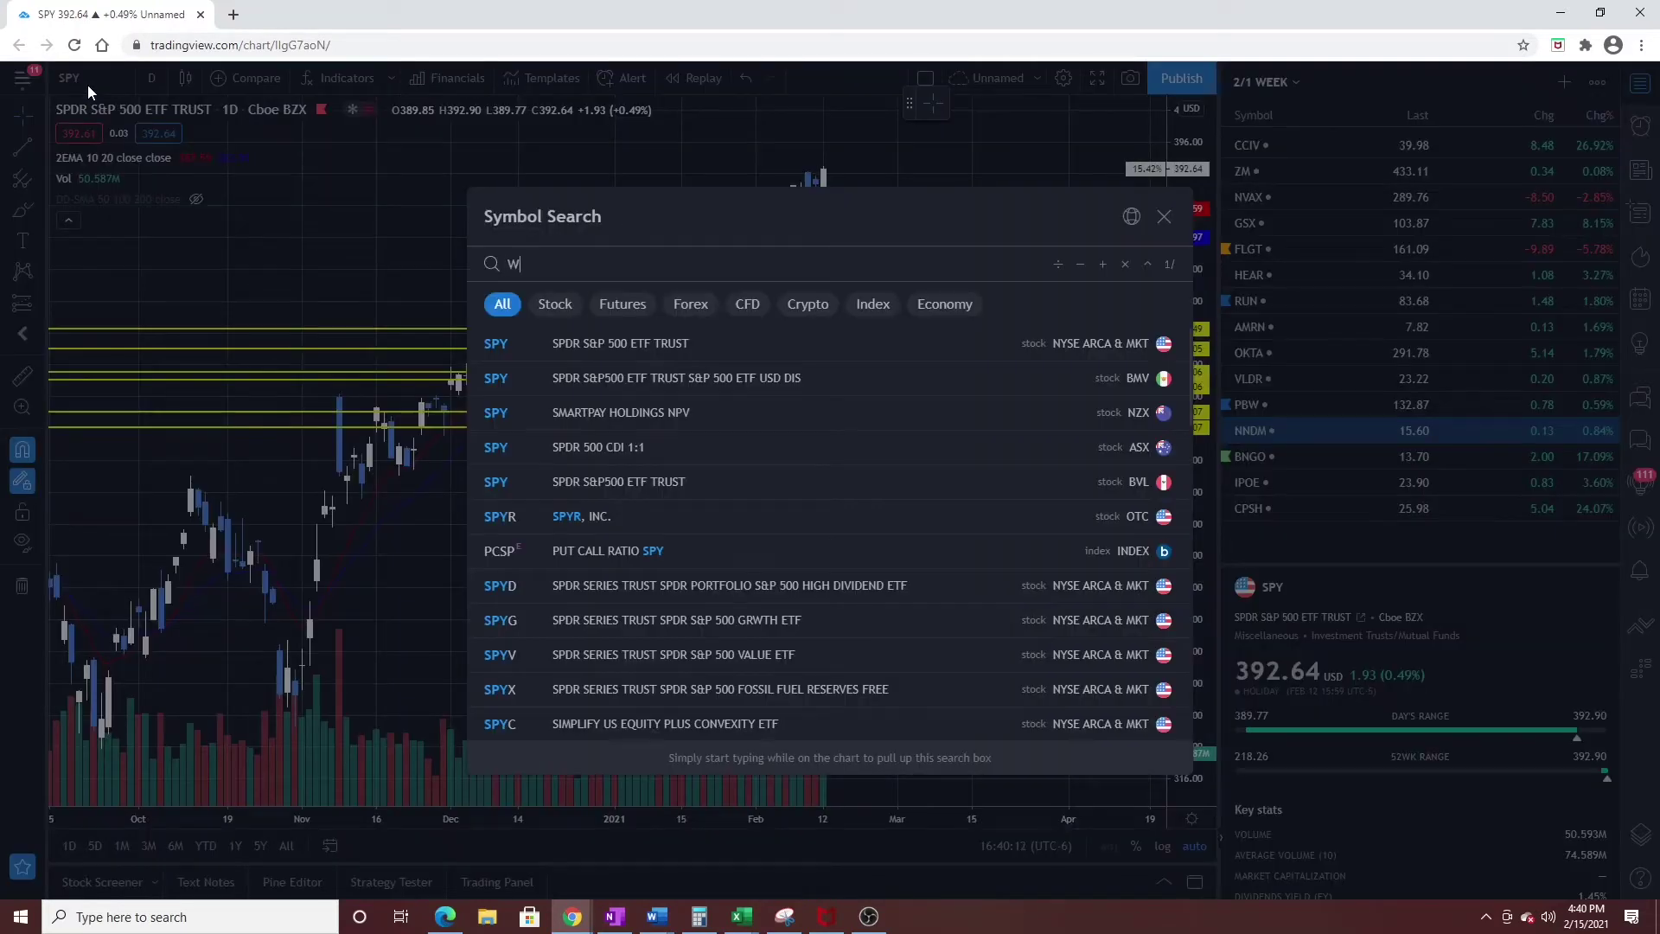
type("MT")
key("Return")
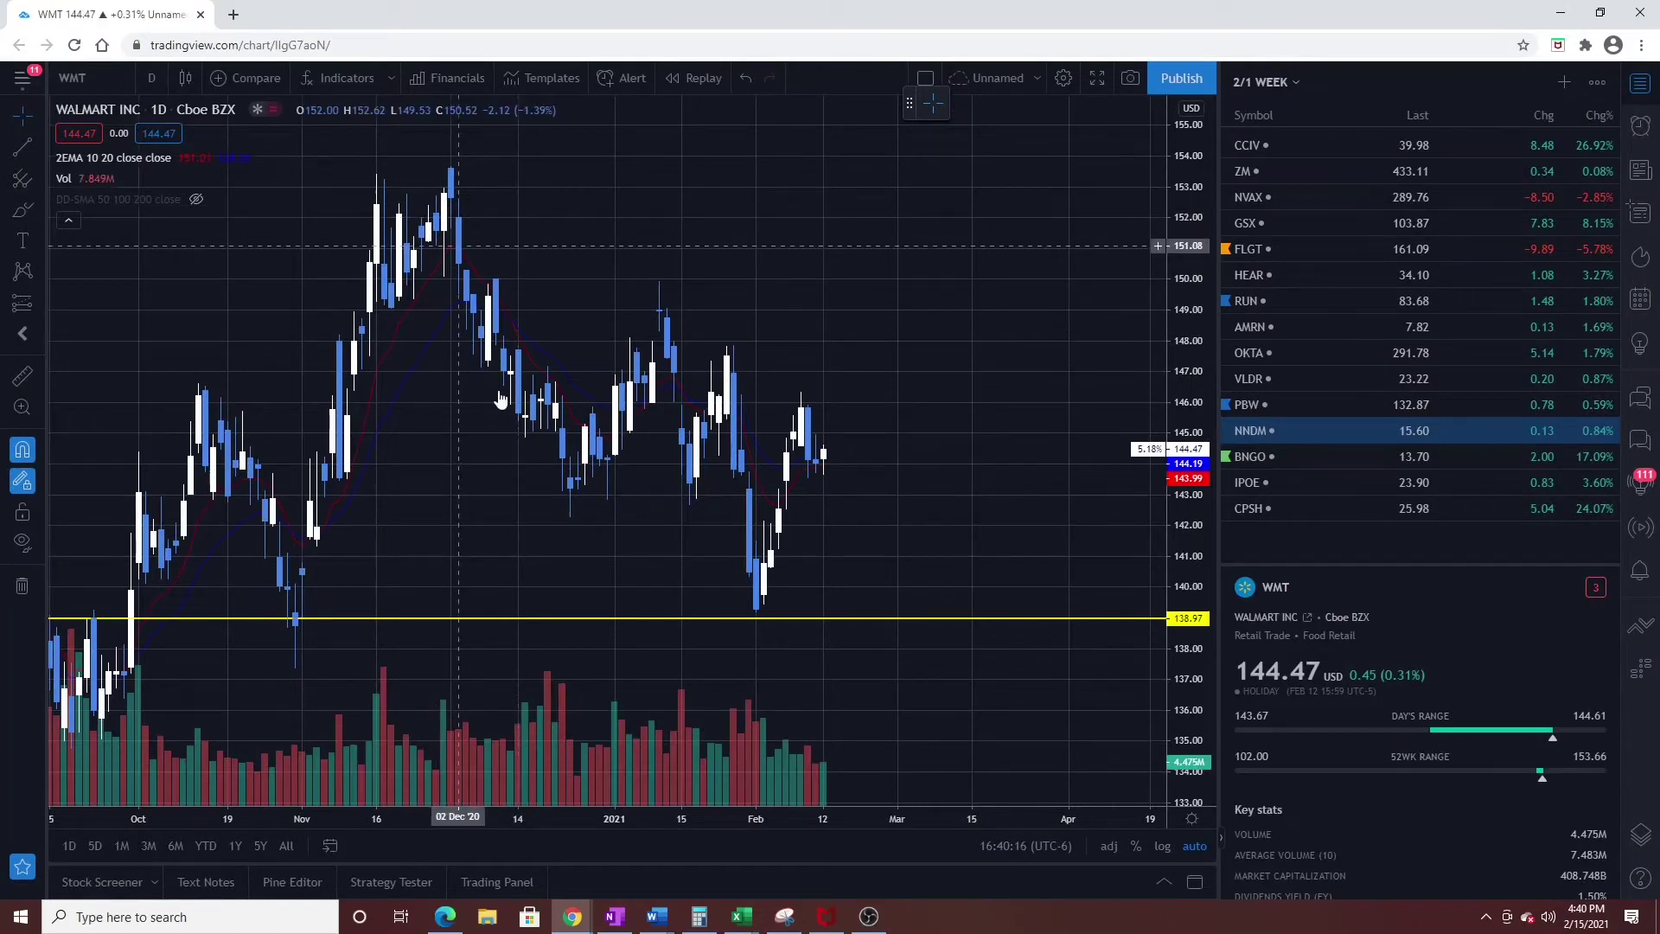
scroll(636, 387, "down", 2)
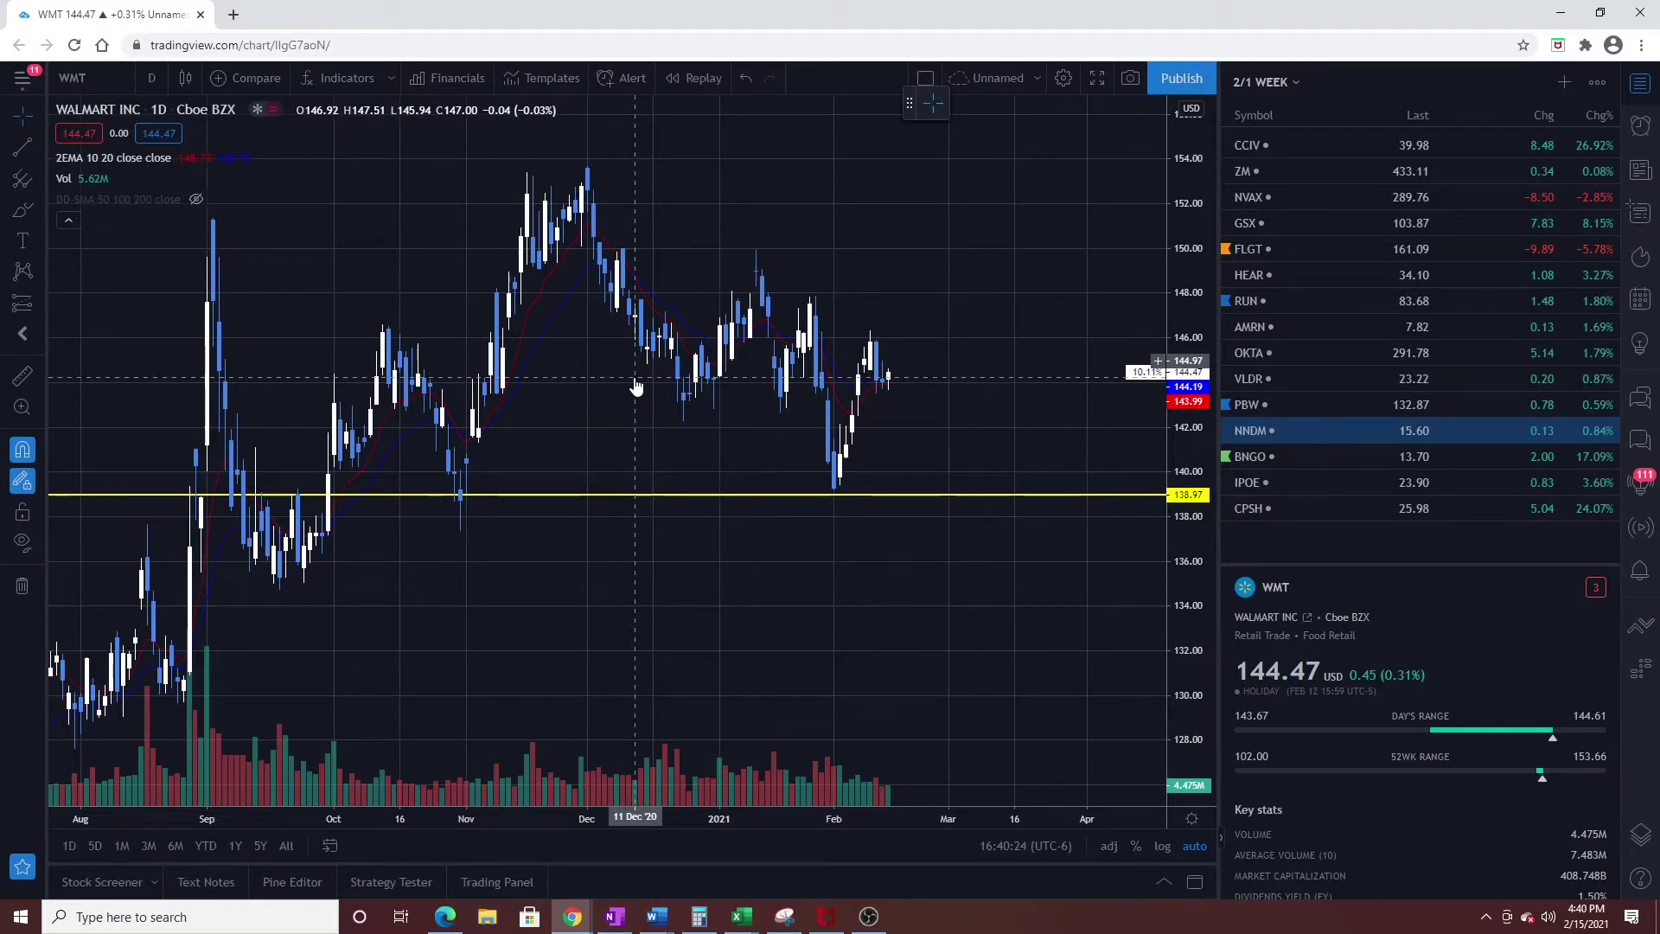
left_click(111, 87)
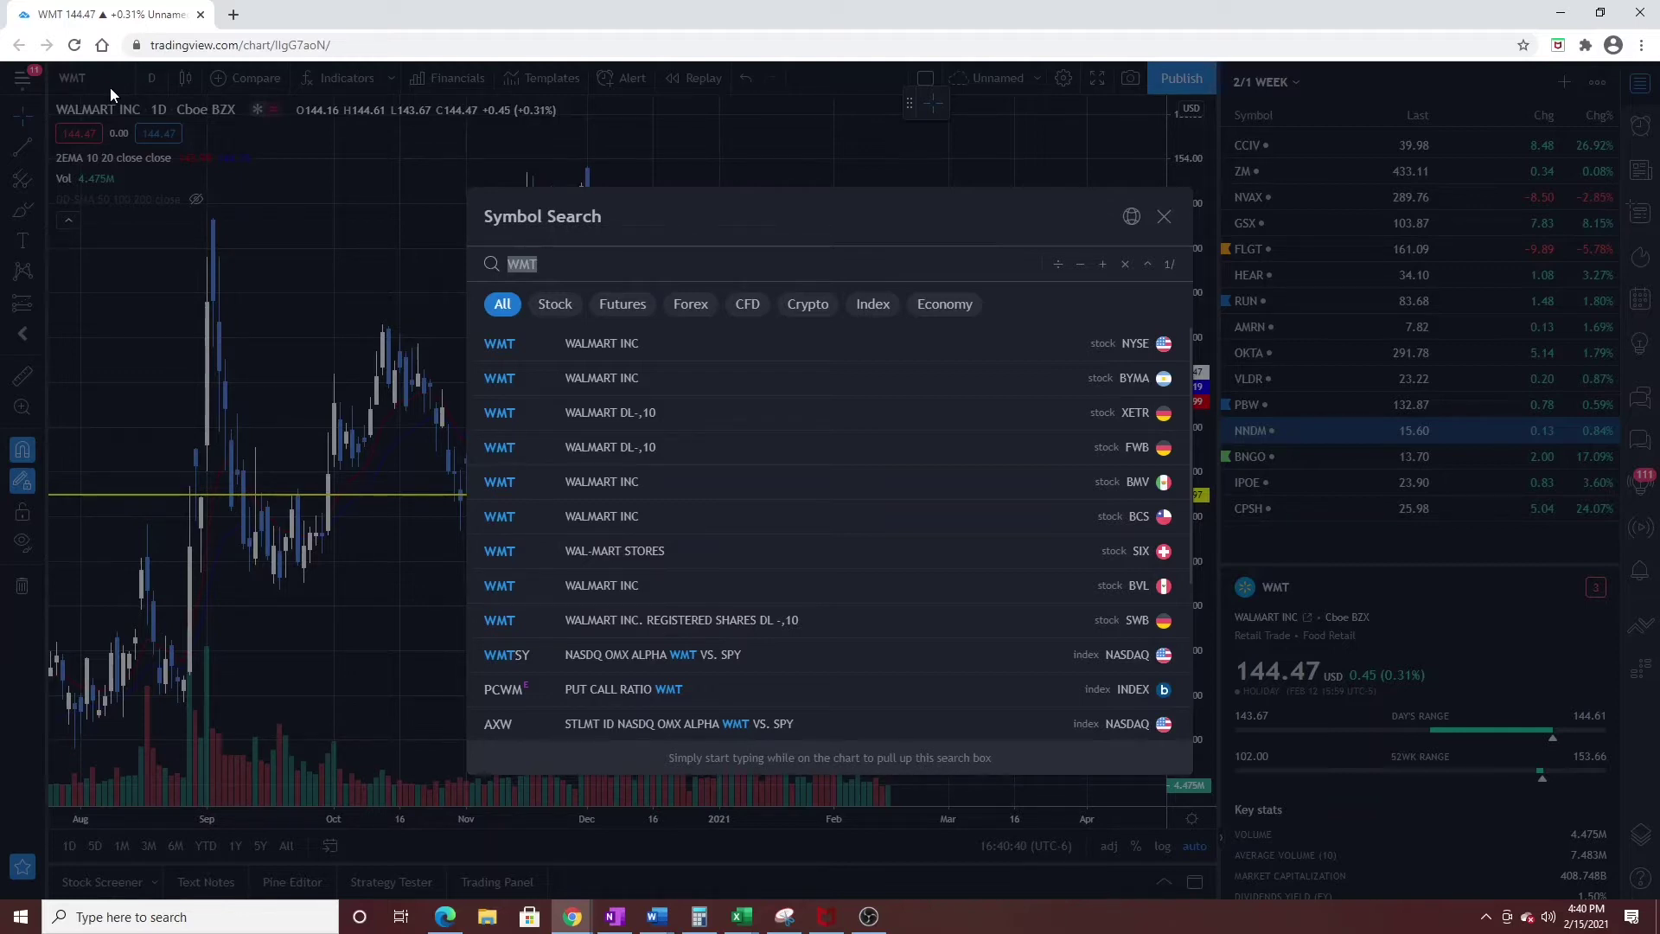
Chart the AMZN/SPY ratio on 1-week candles, then reopen Symbol Search.
type("AMZN")
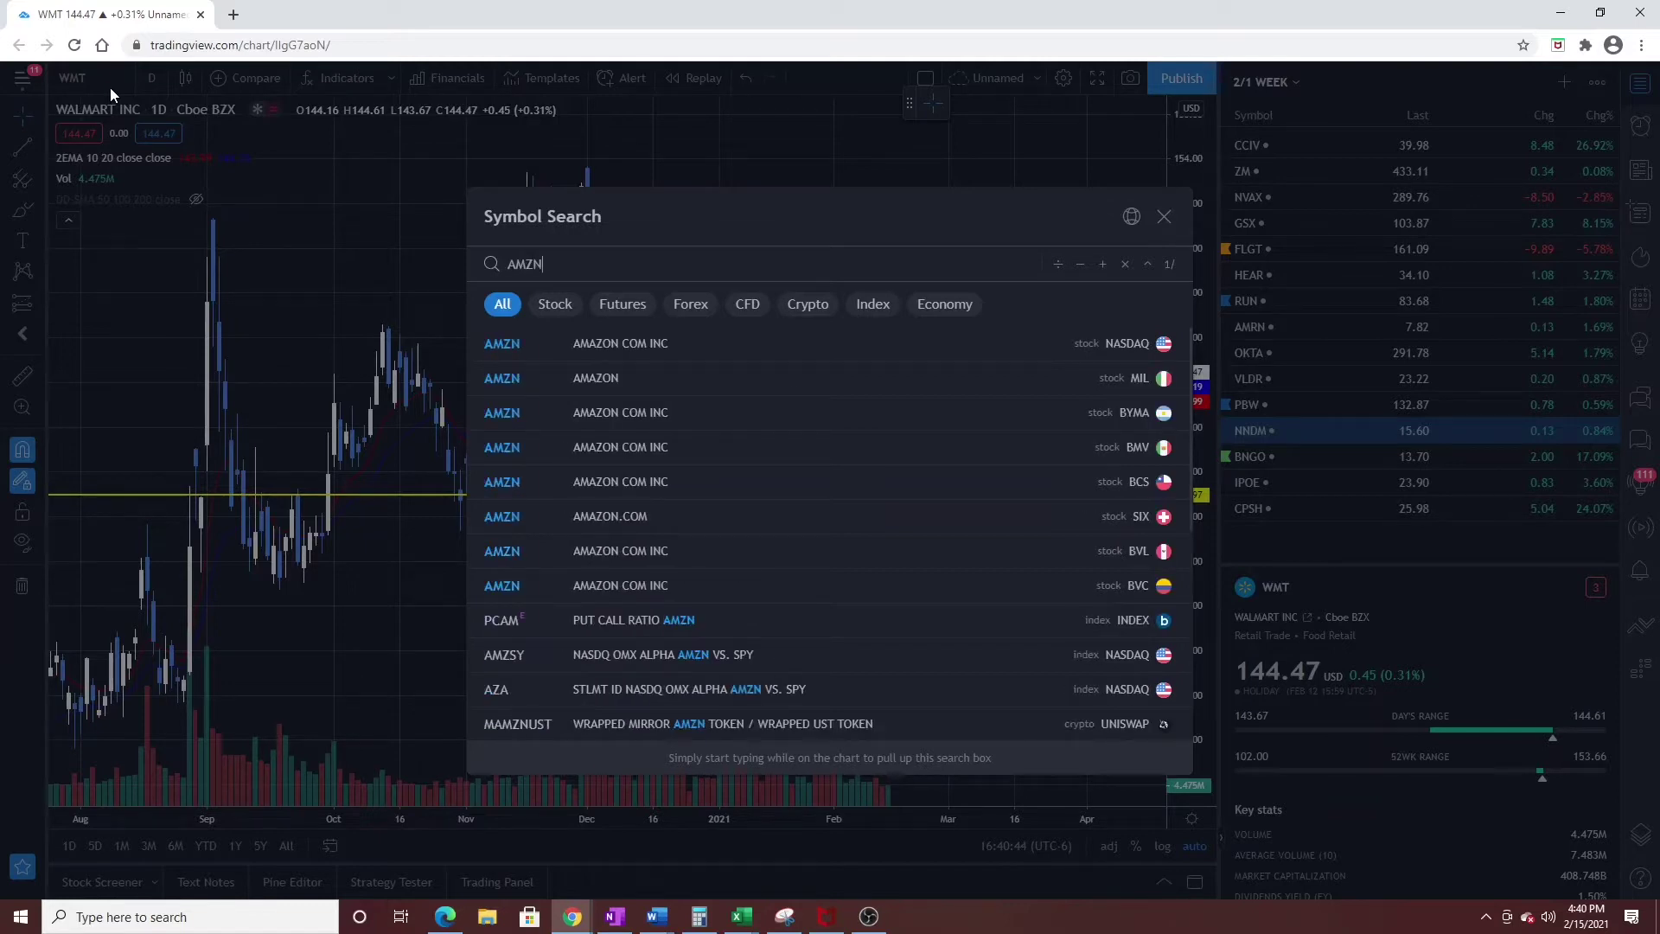
type("/")
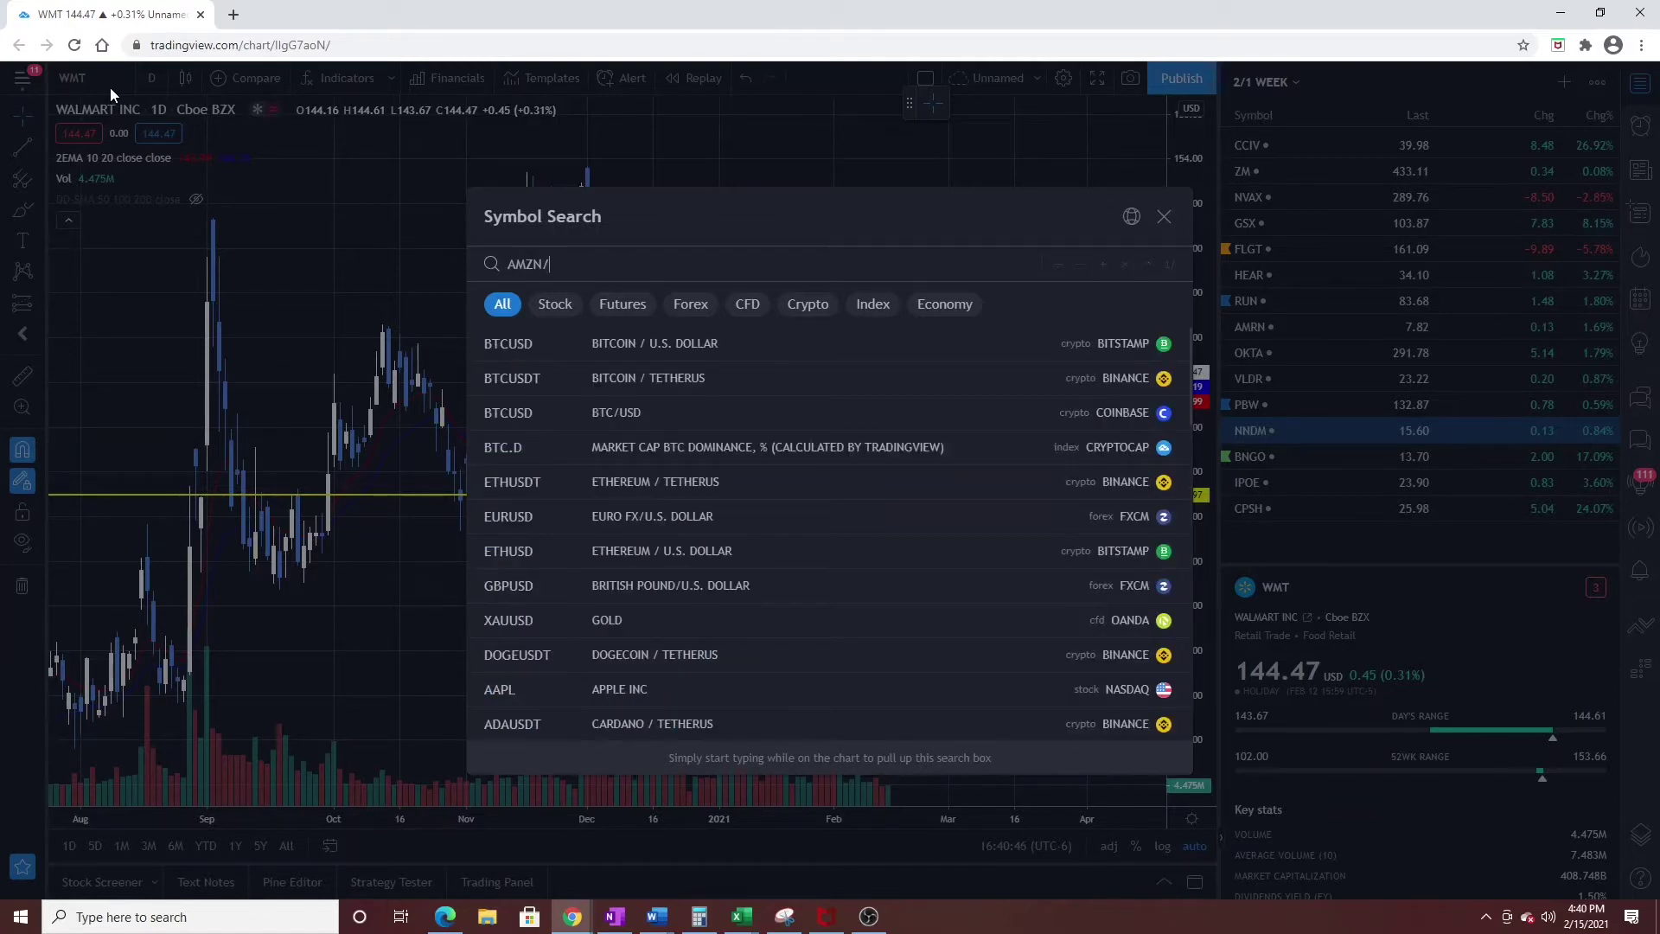
type("SPY")
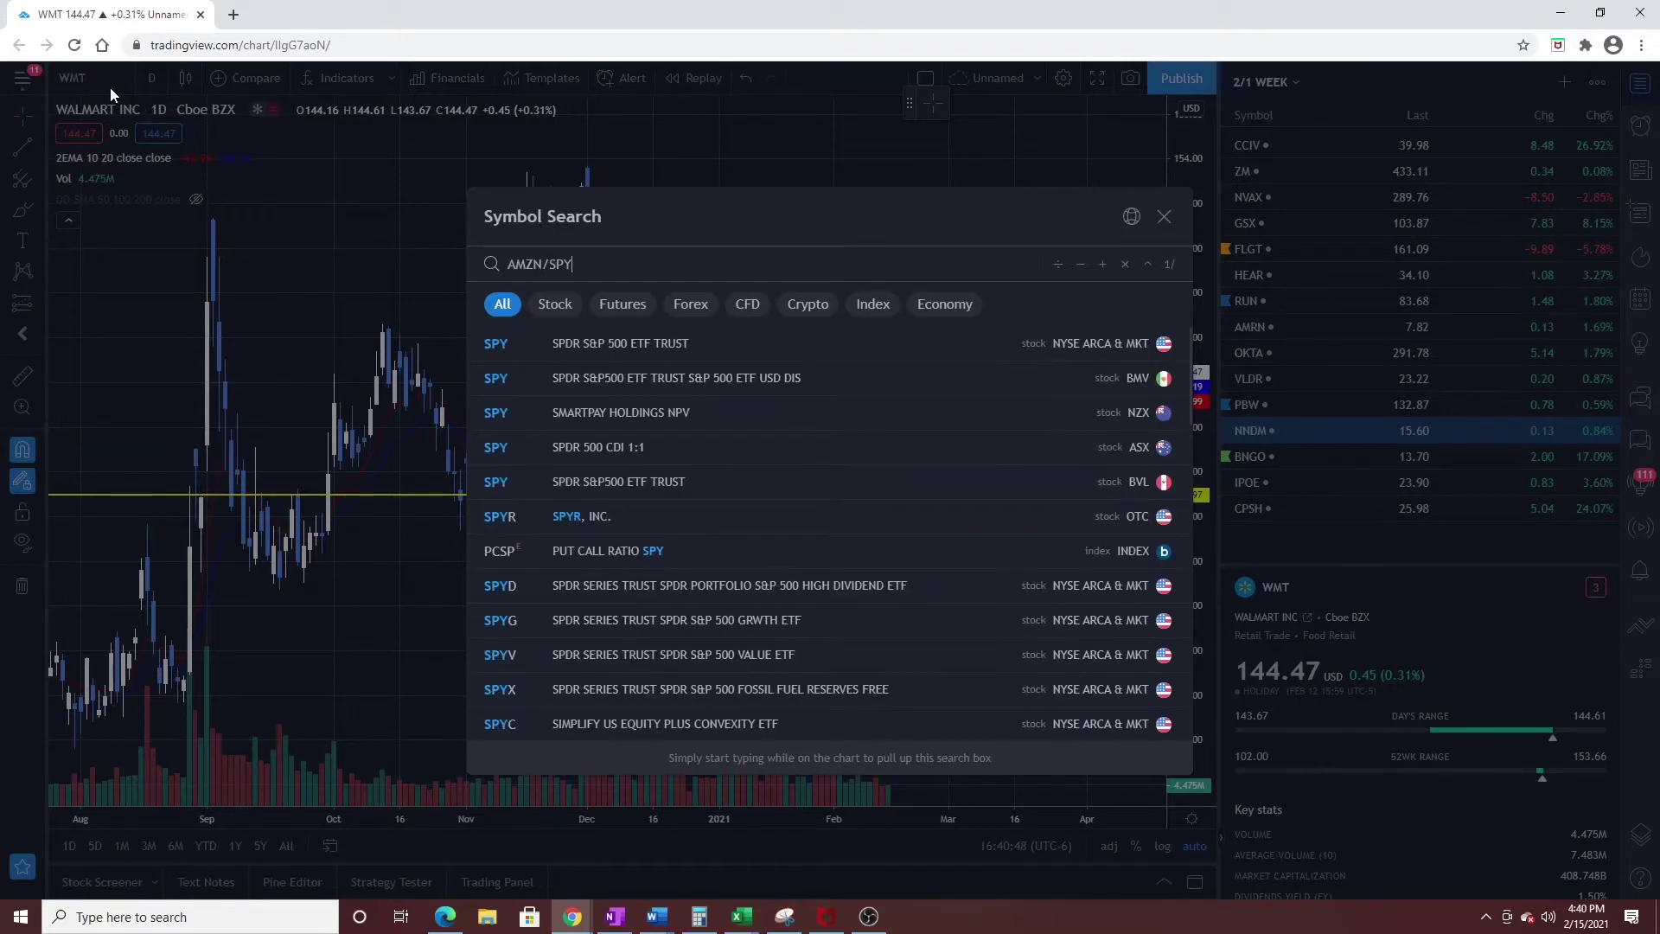
key("Return")
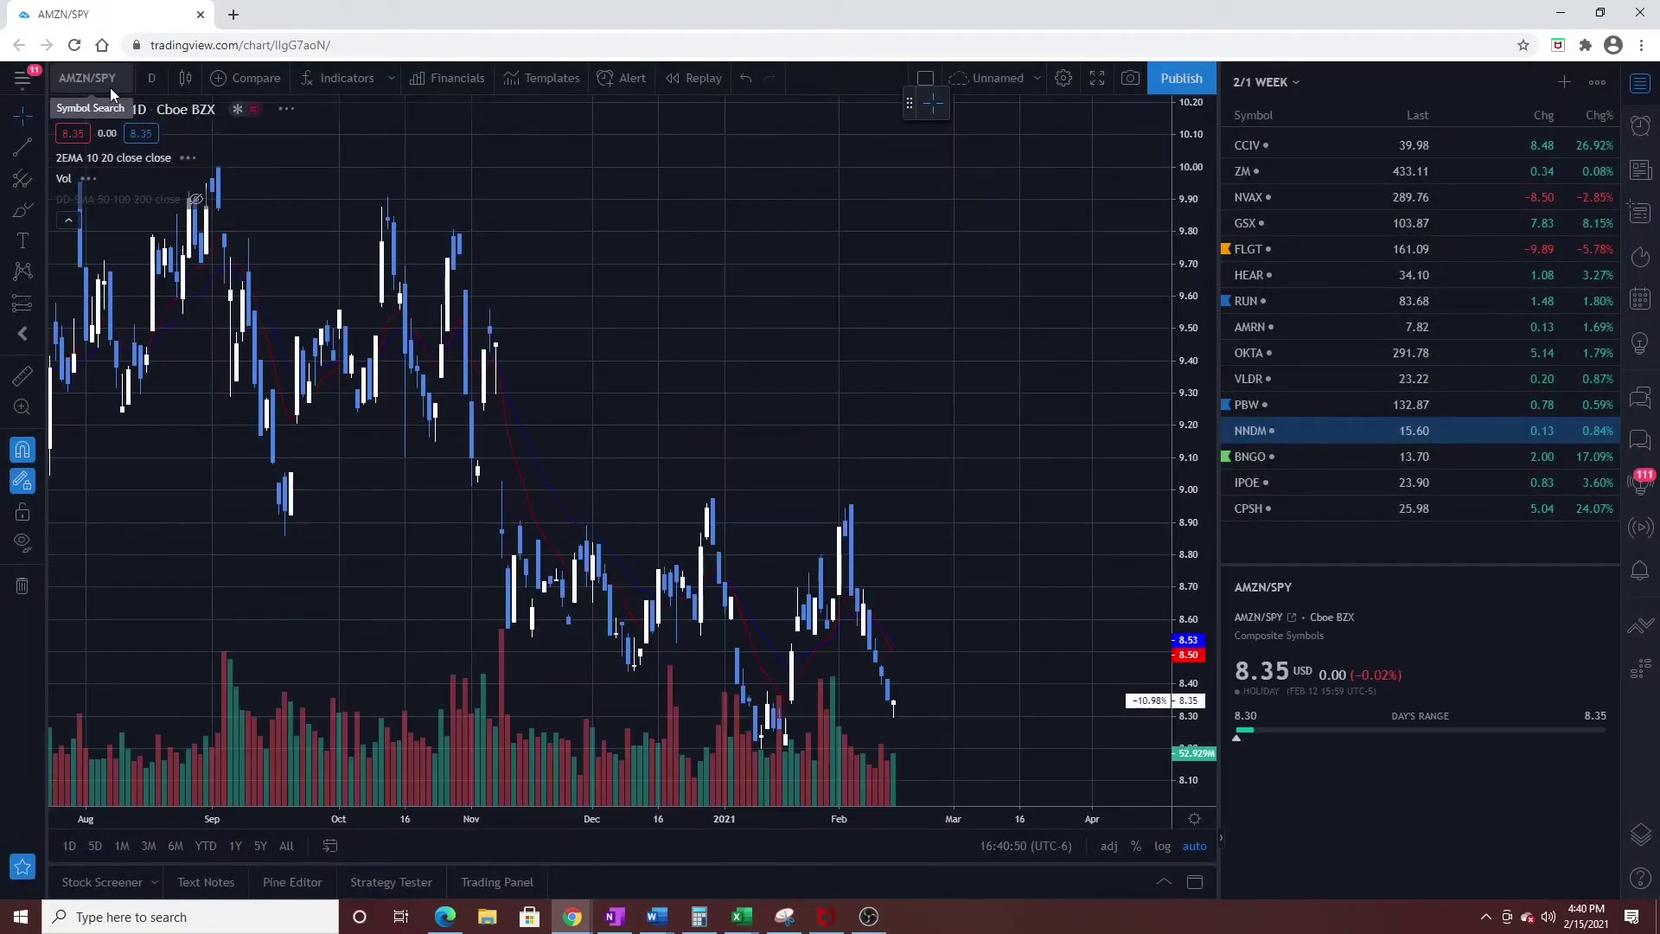
left_click(151, 77)
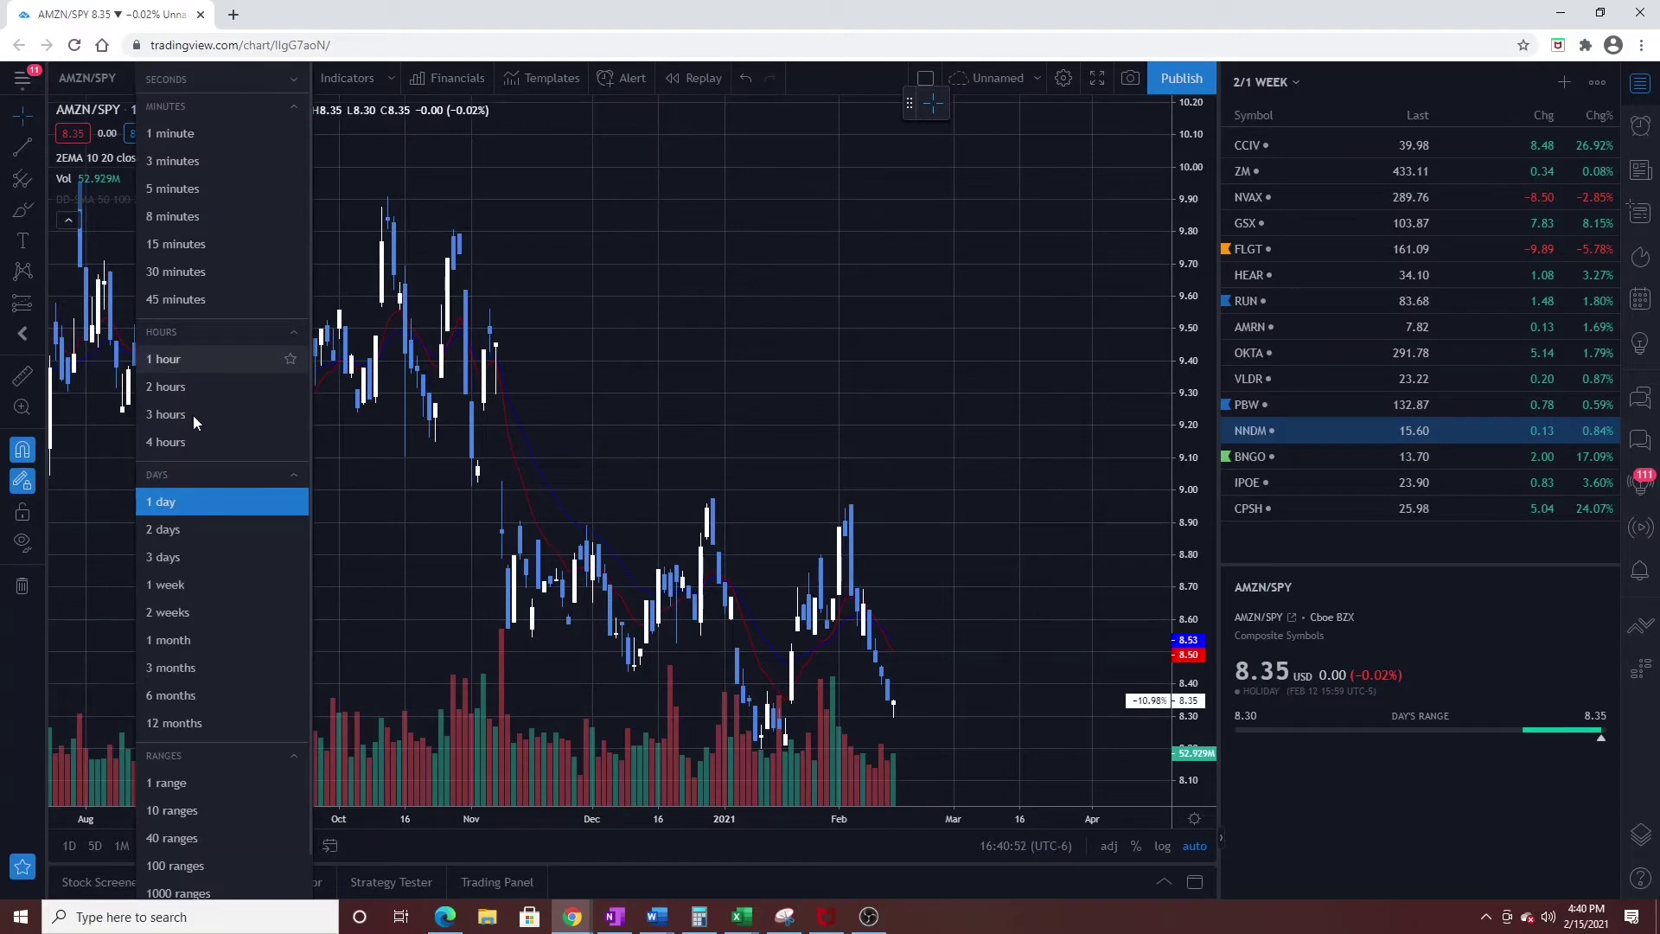
left_click(190, 584)
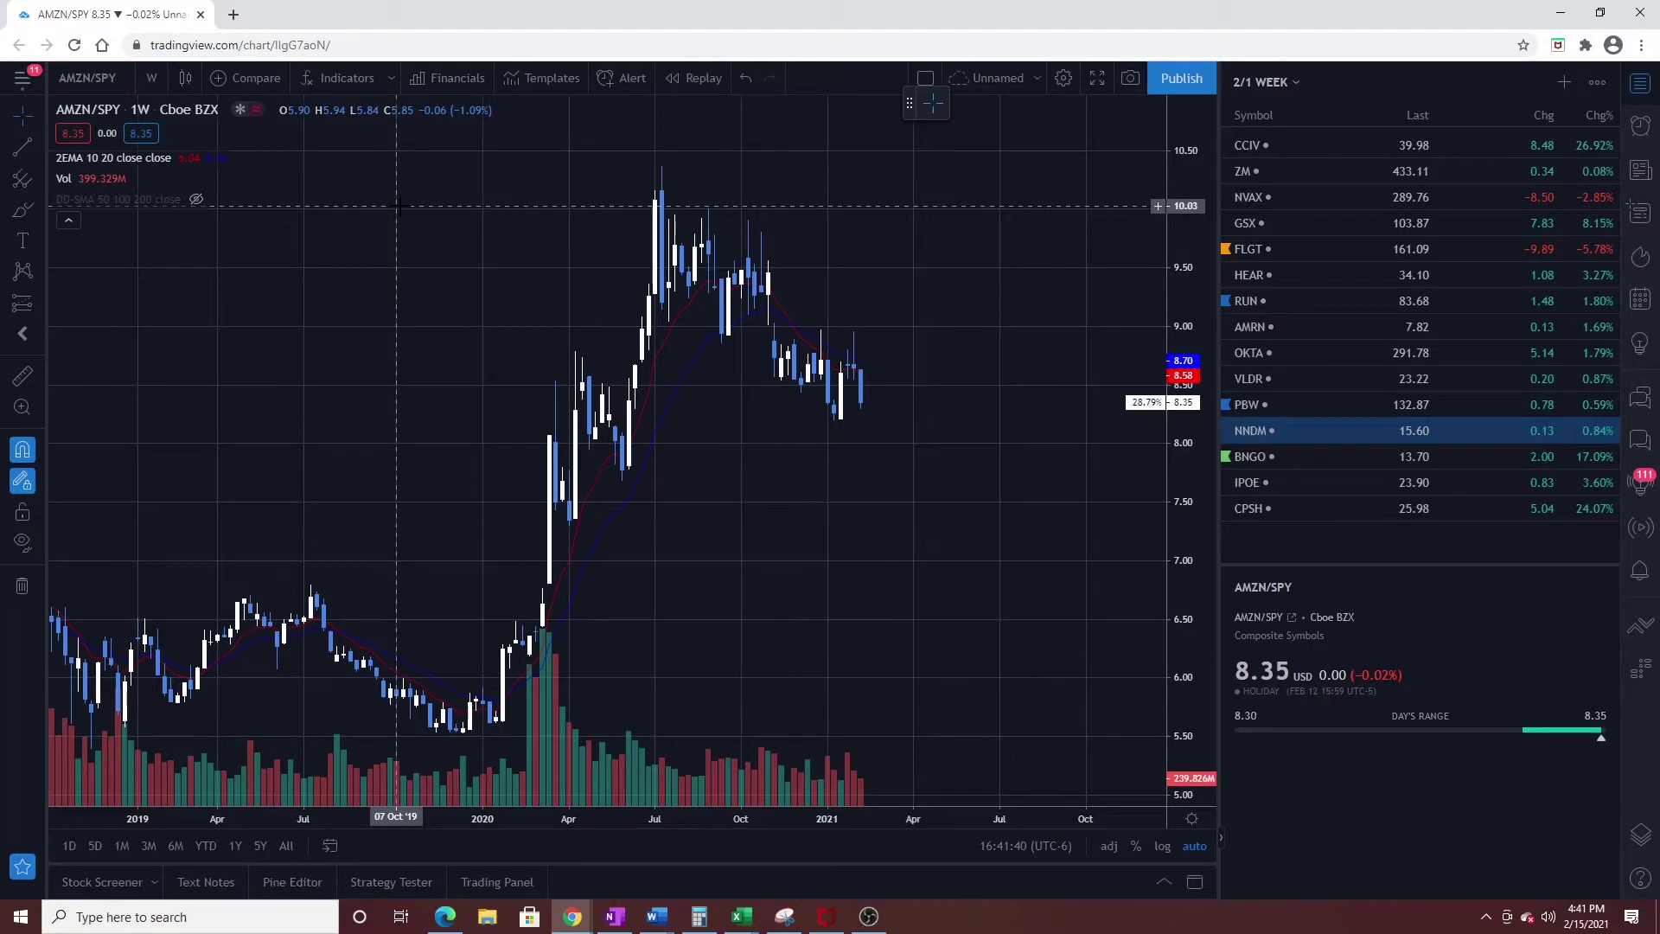
left_click(127, 82)
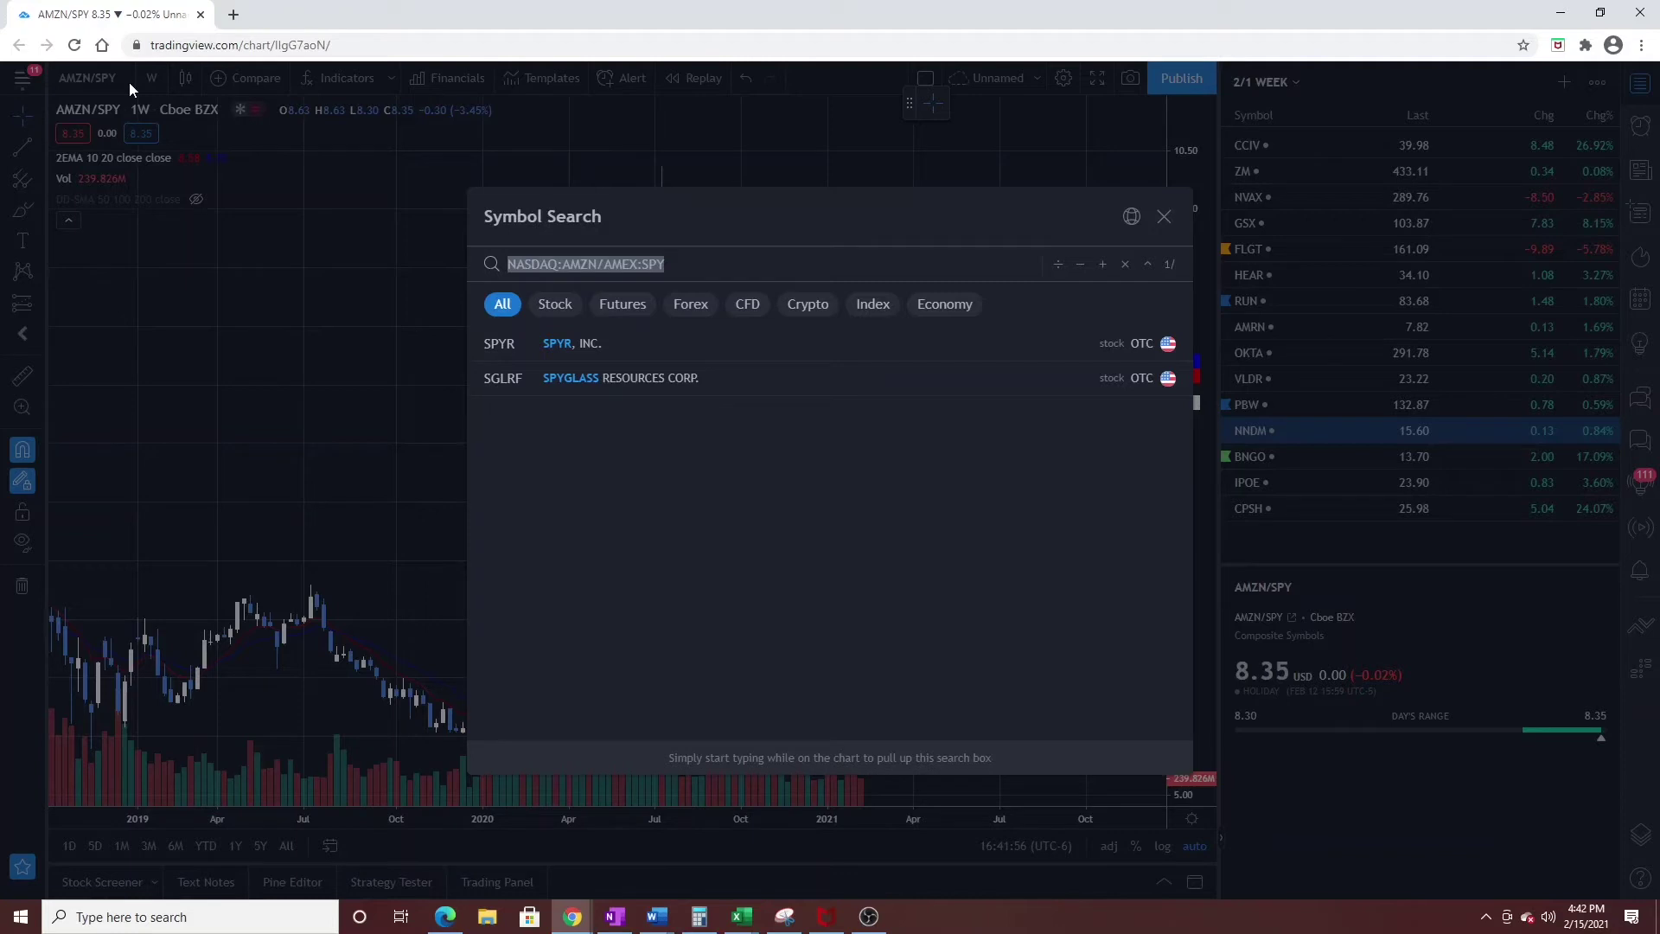
Replace AMZN/SPY with the ARKG/ARKK ratio on weekly candles, then start a new symbol search.
type("A")
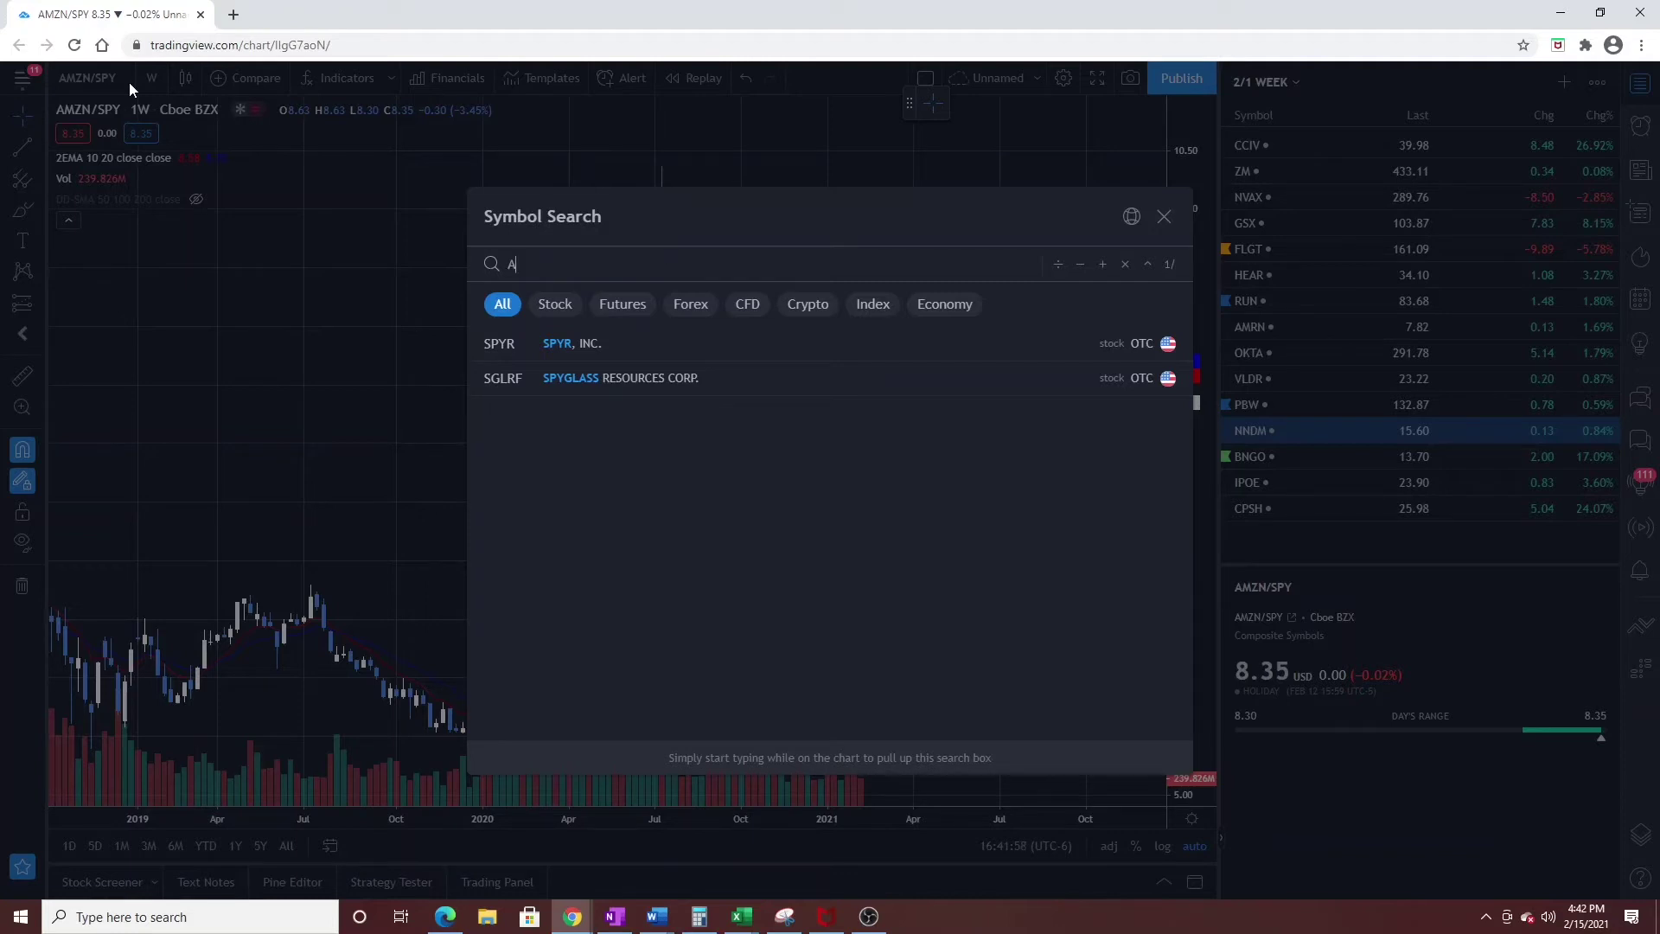
type("RKG/")
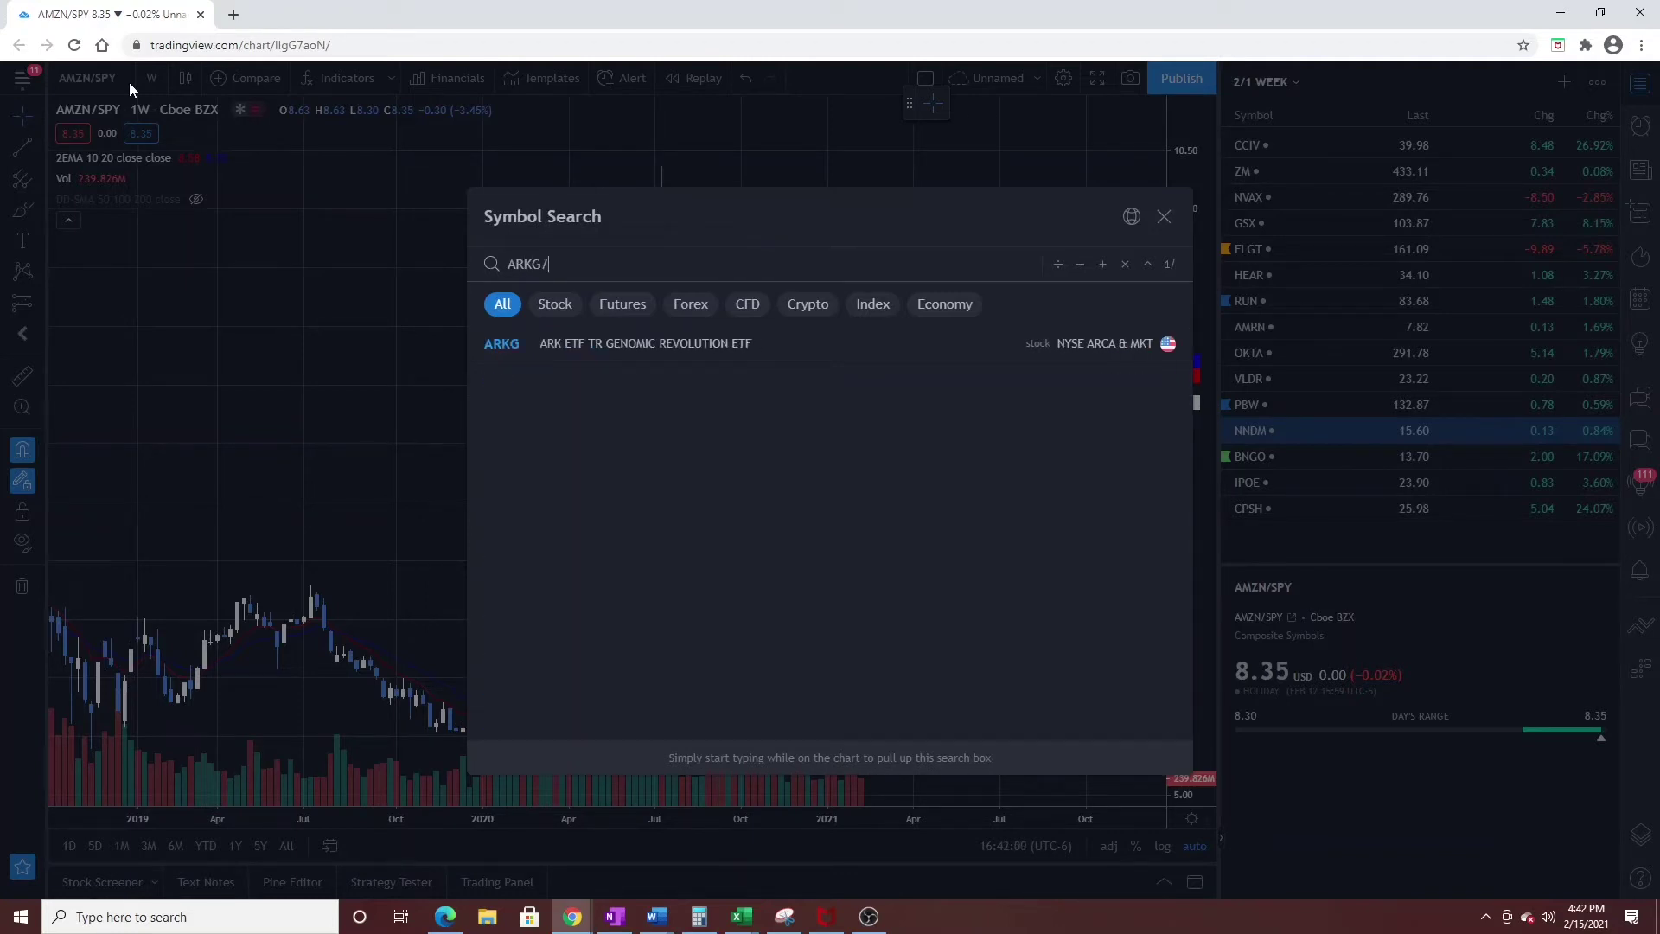
type("ARKK")
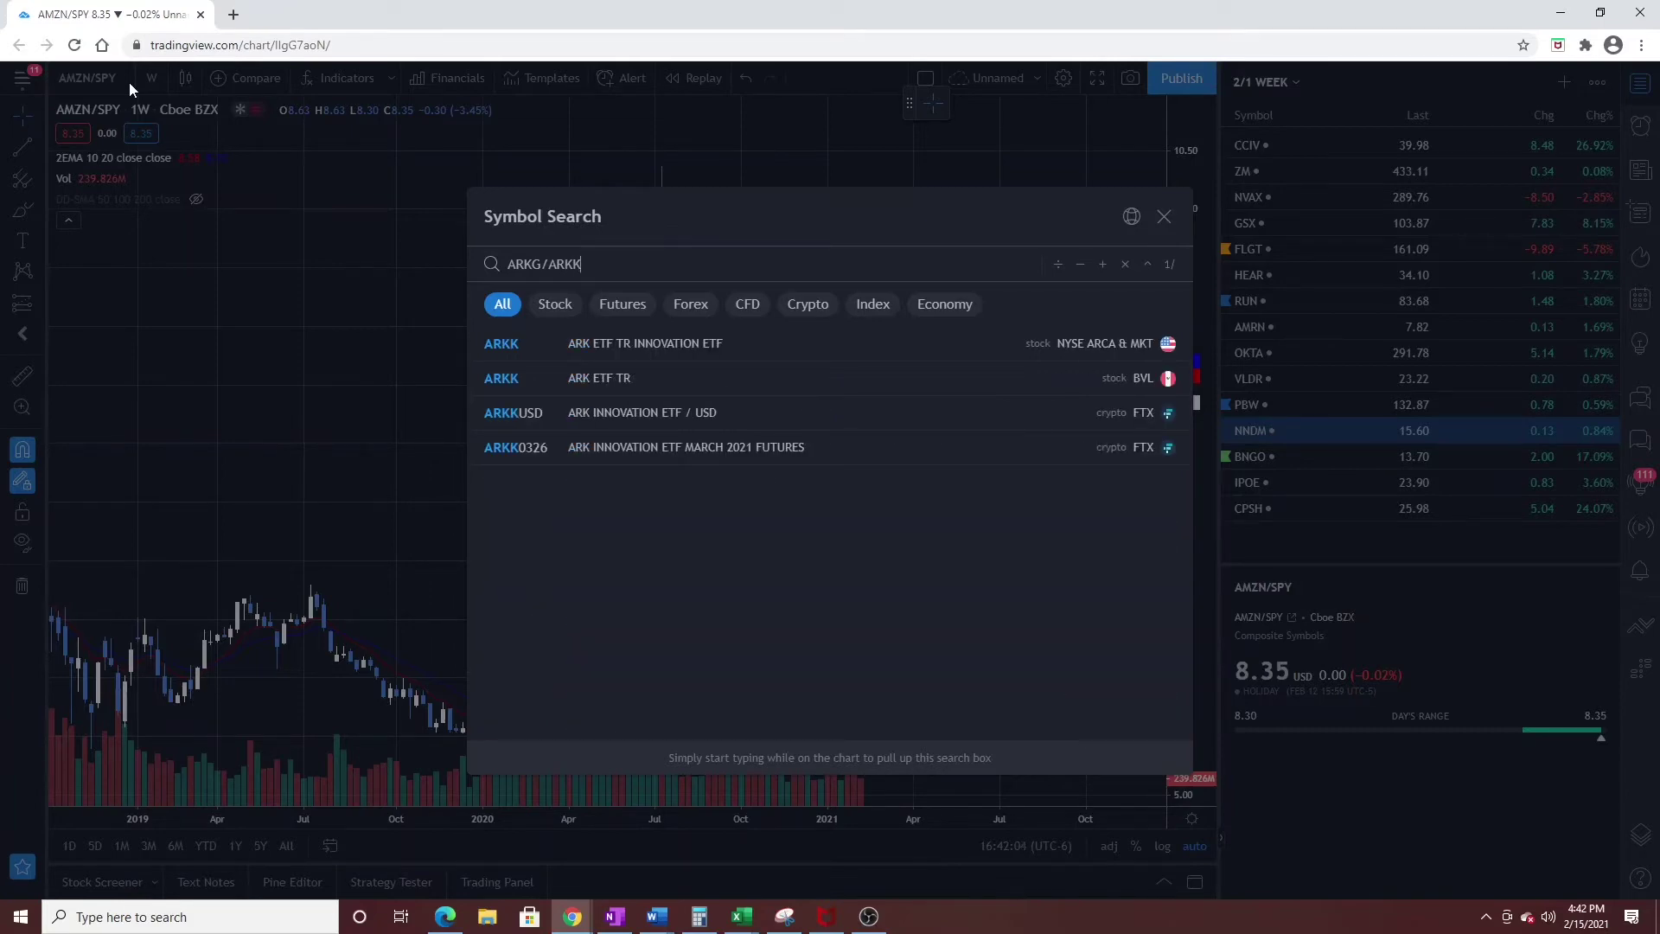
key("Return")
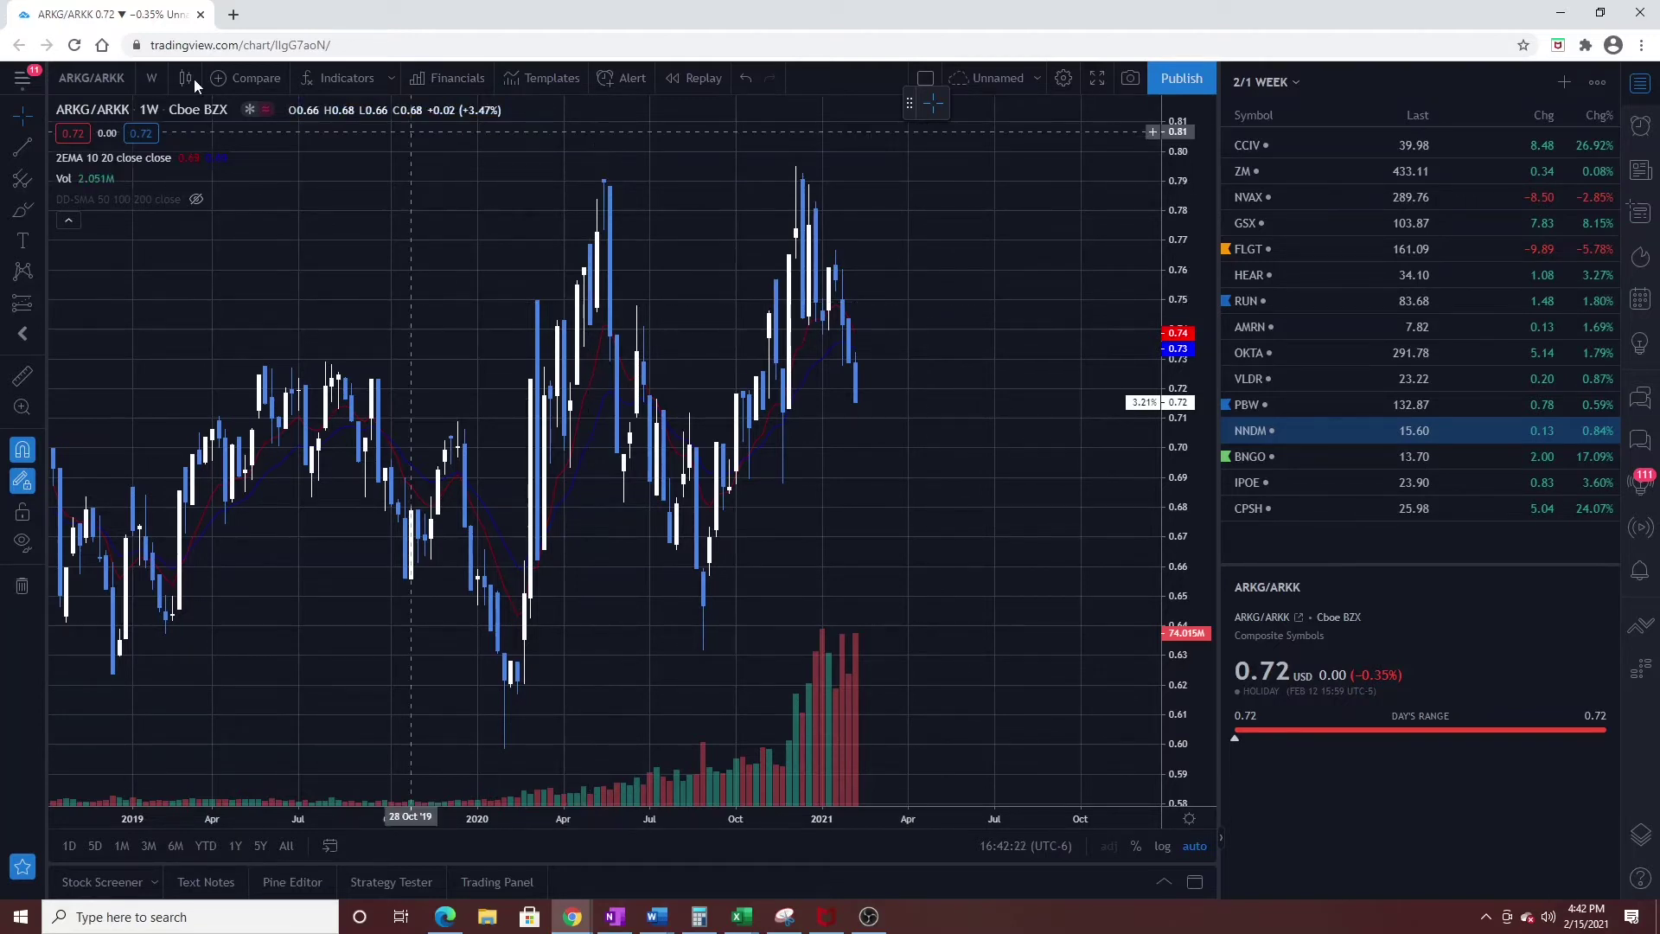
left_click(83, 78)
Load the ARKW/ARKK ratio and zoom in and out across its weekly history.
type("ARK")
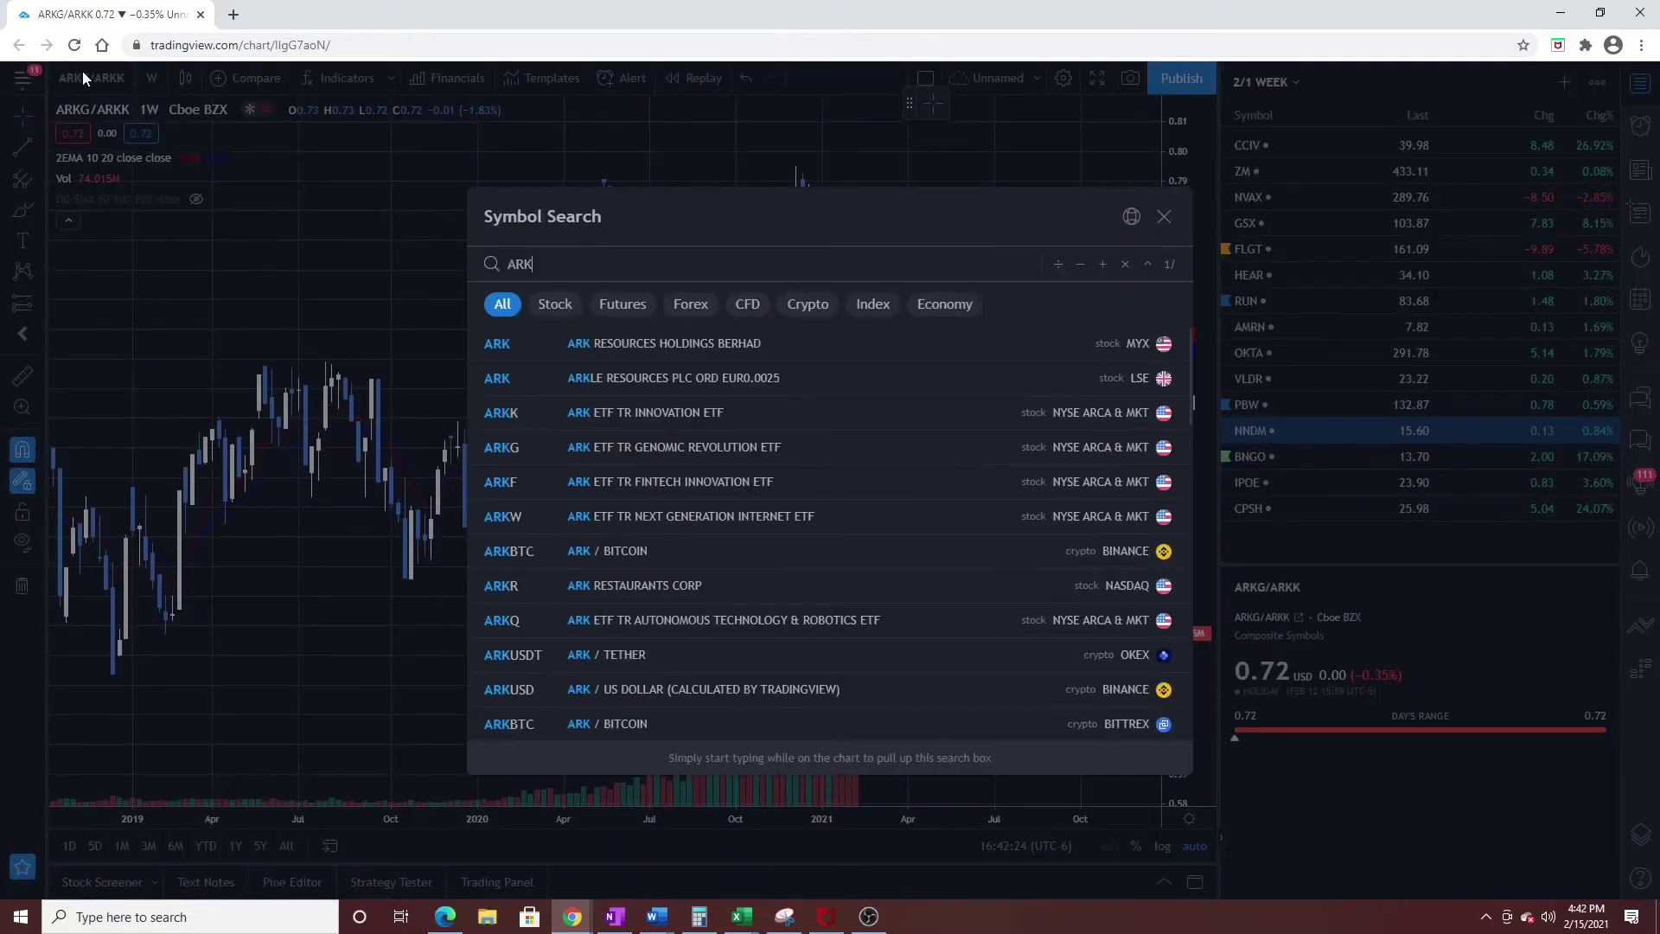
type("W/ARKK")
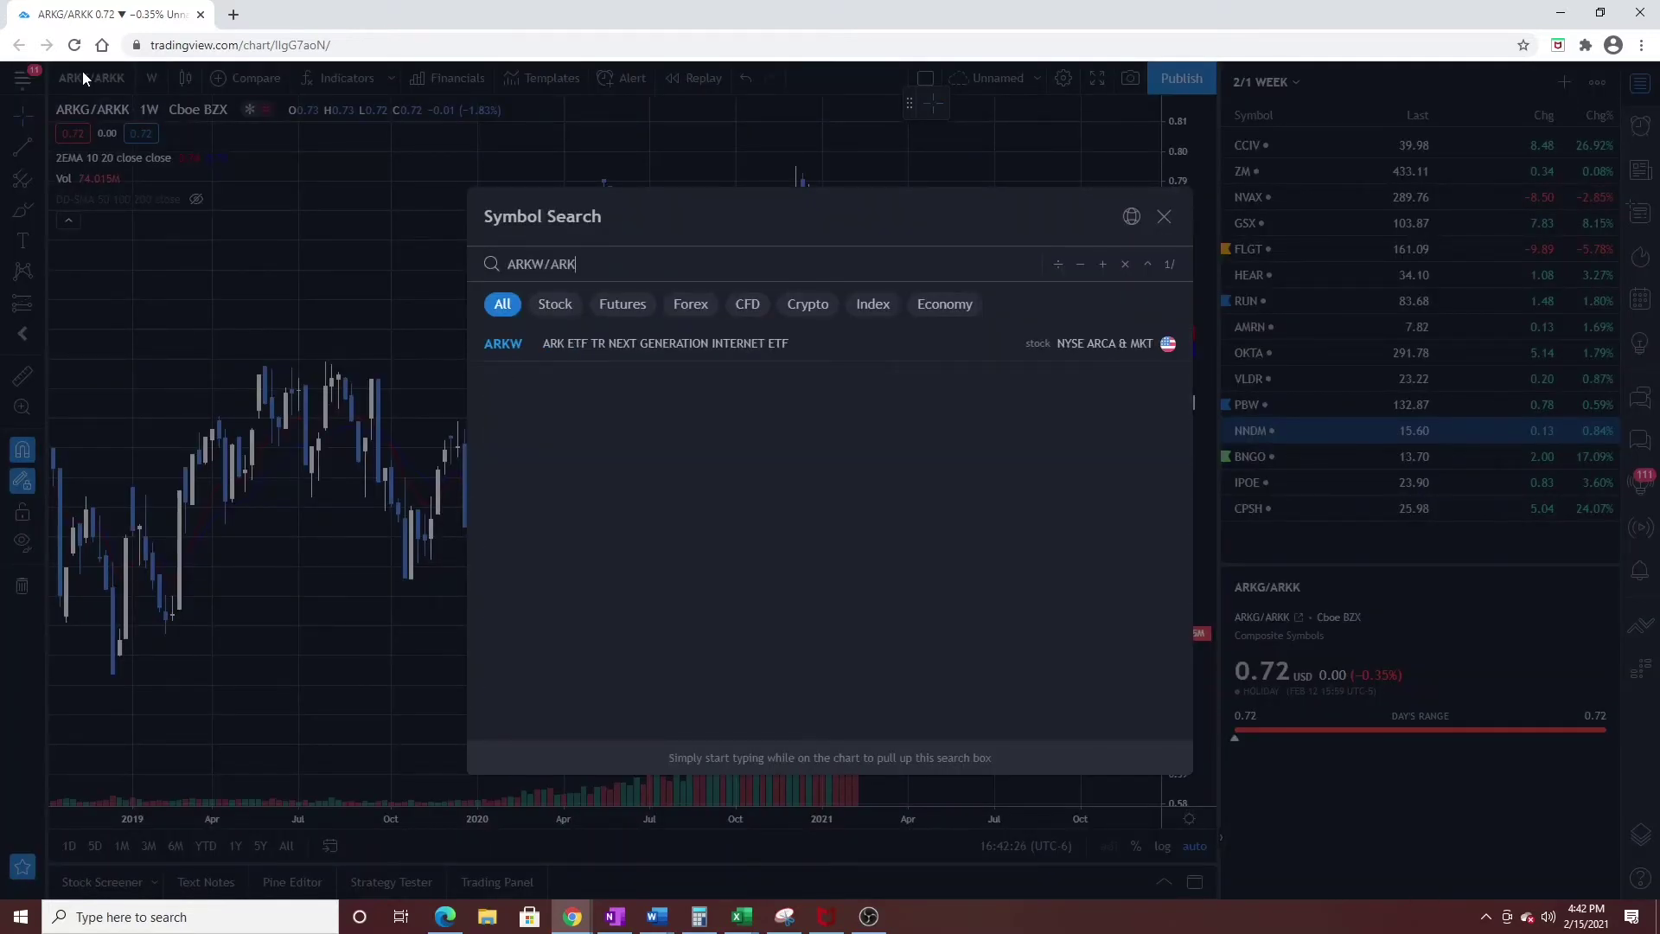
key("Return")
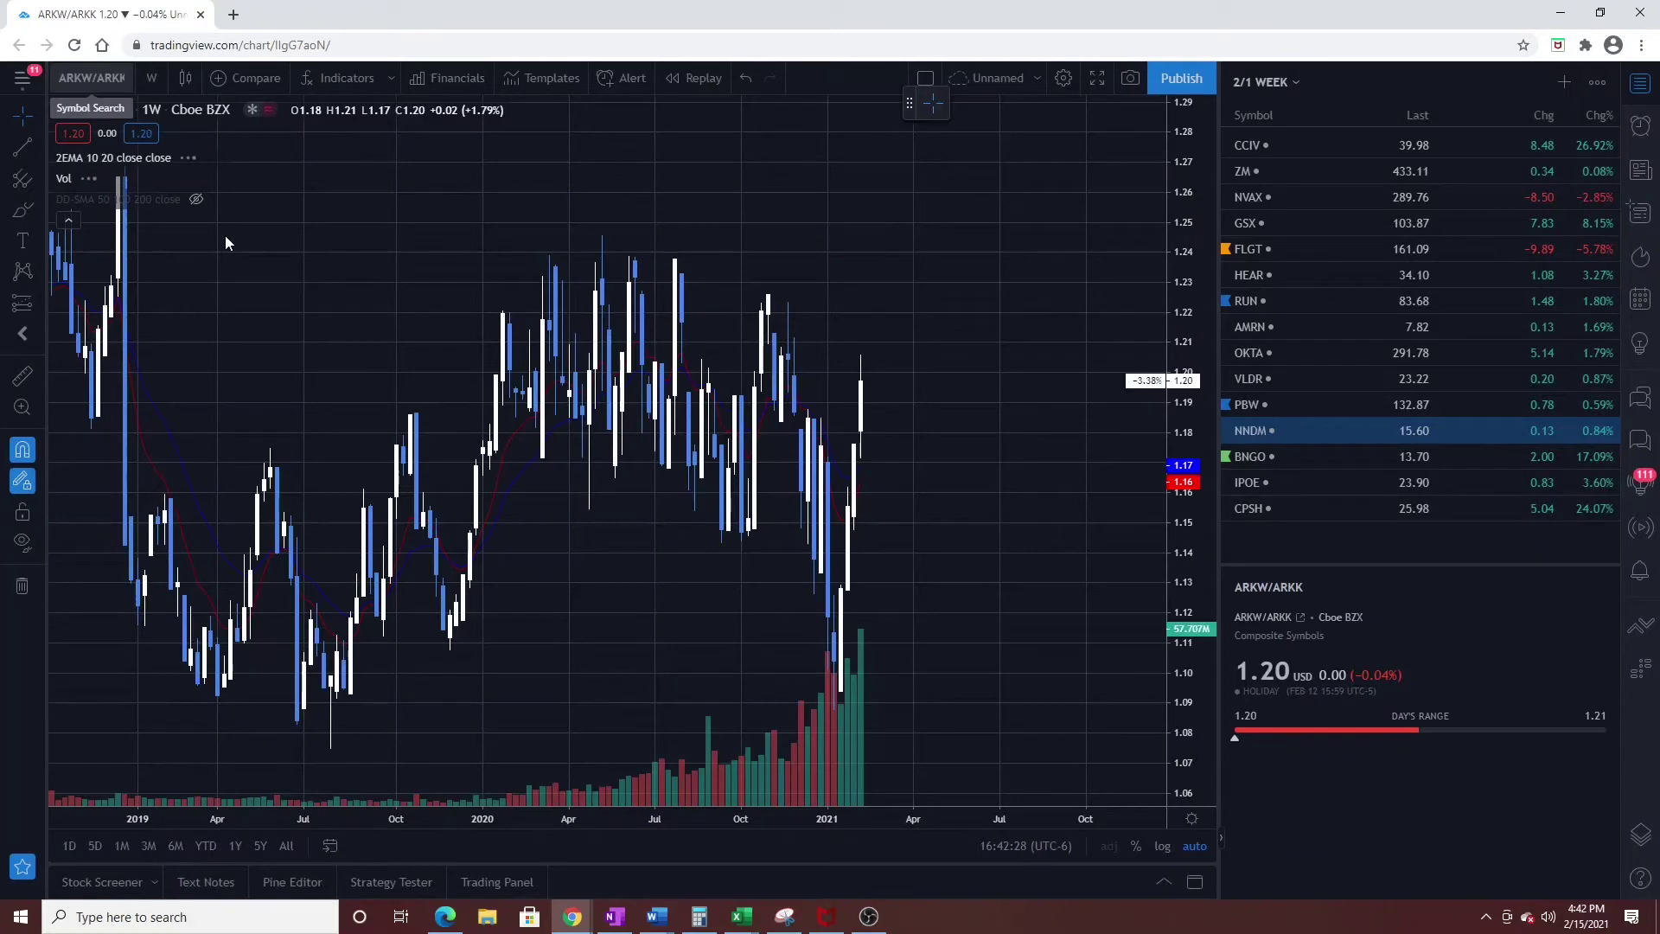
scroll(786, 597, "up", 2)
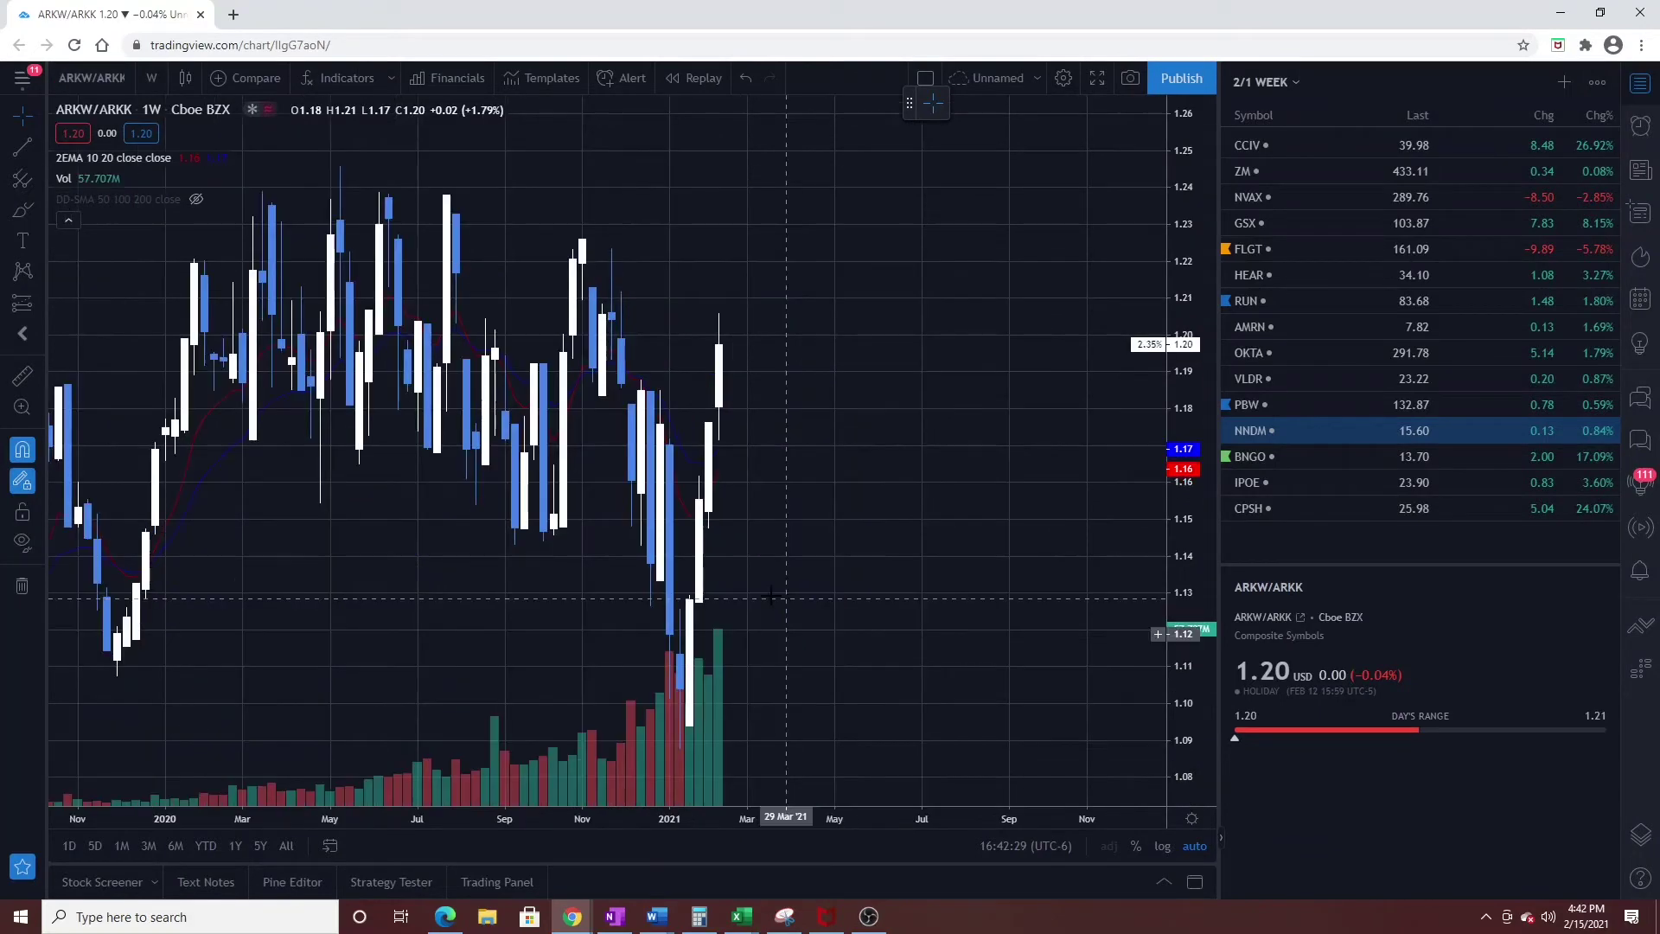
scroll(659, 484, "down", 2)
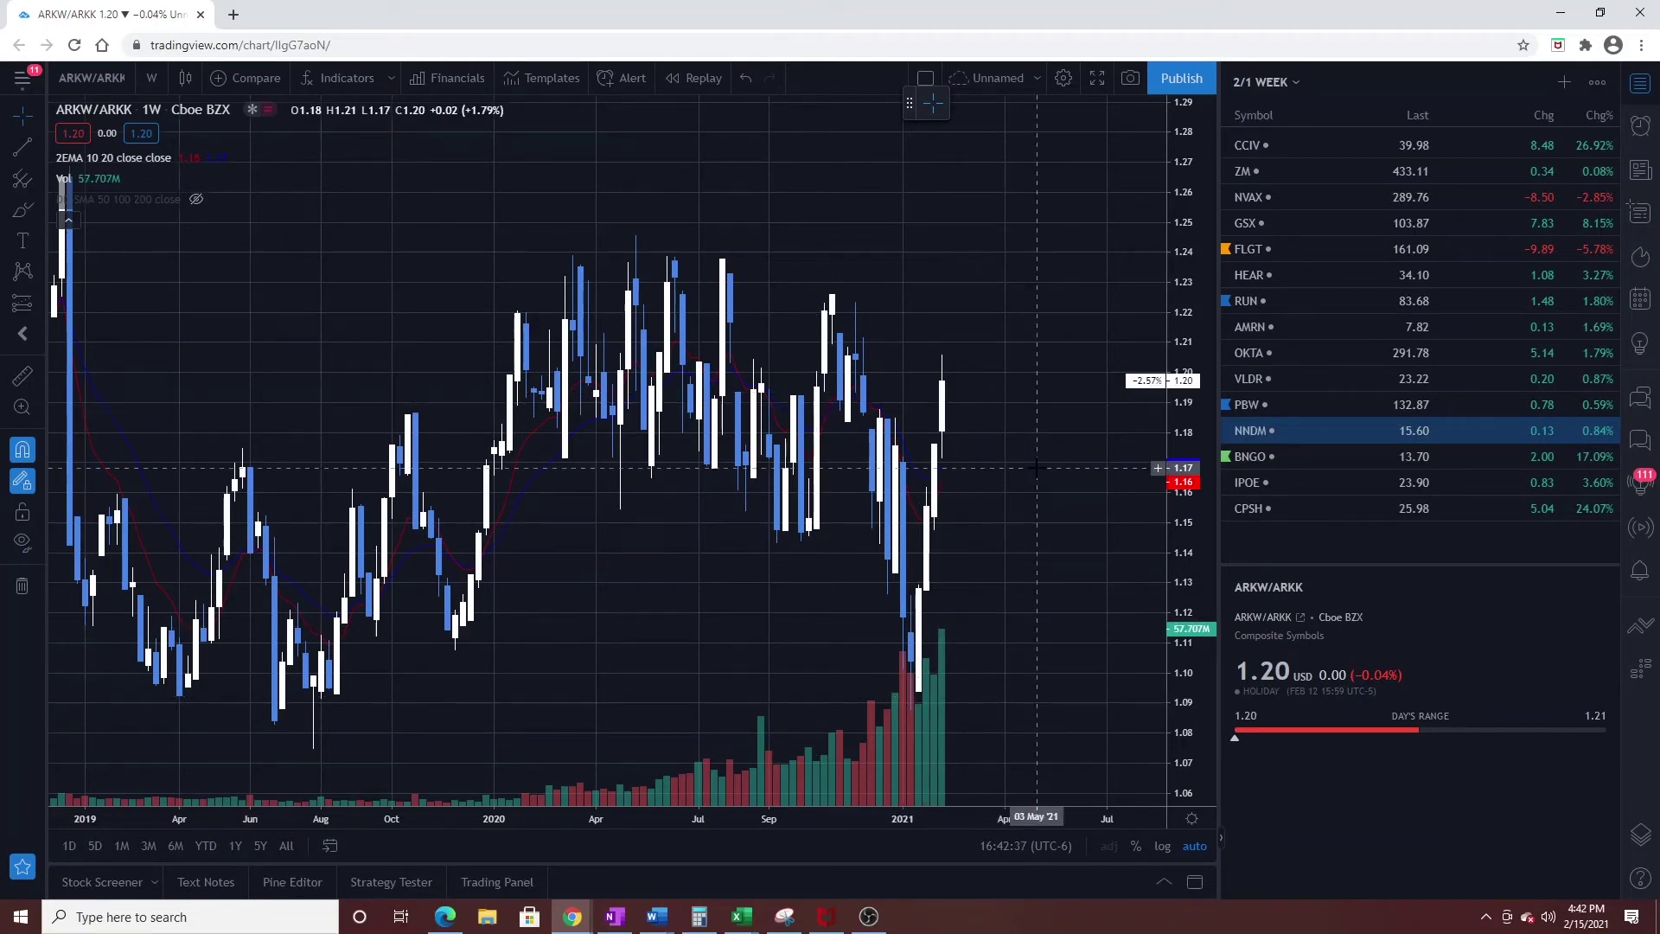
scroll(1037, 468, "down", 3)
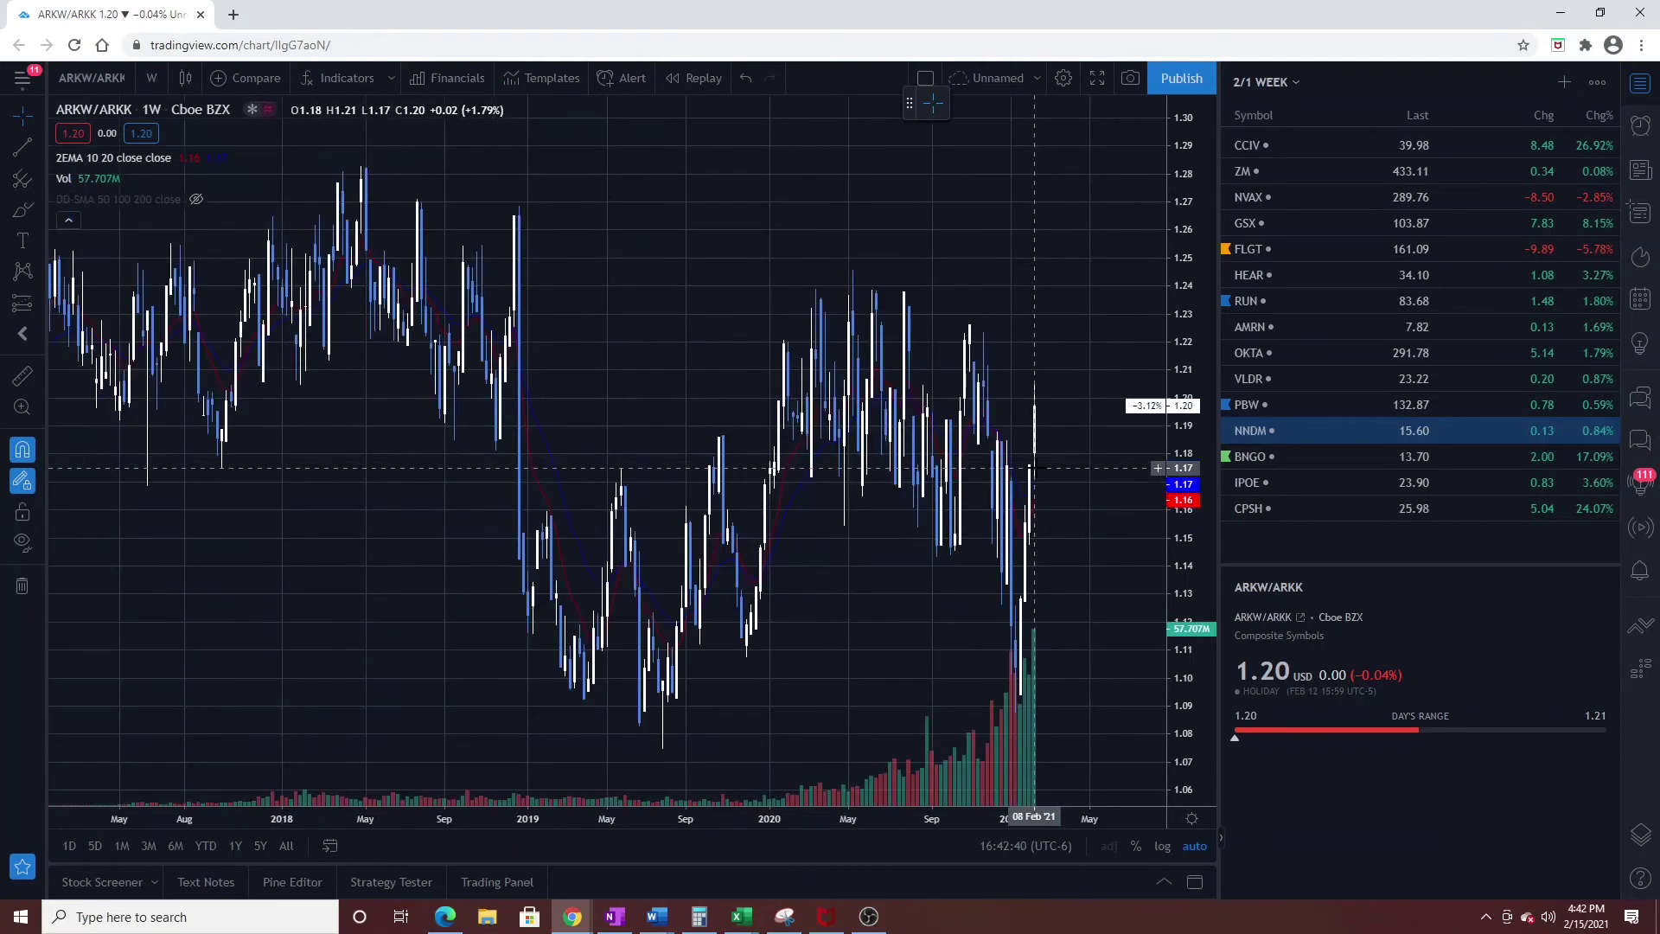
scroll(1036, 468, "up", 4)
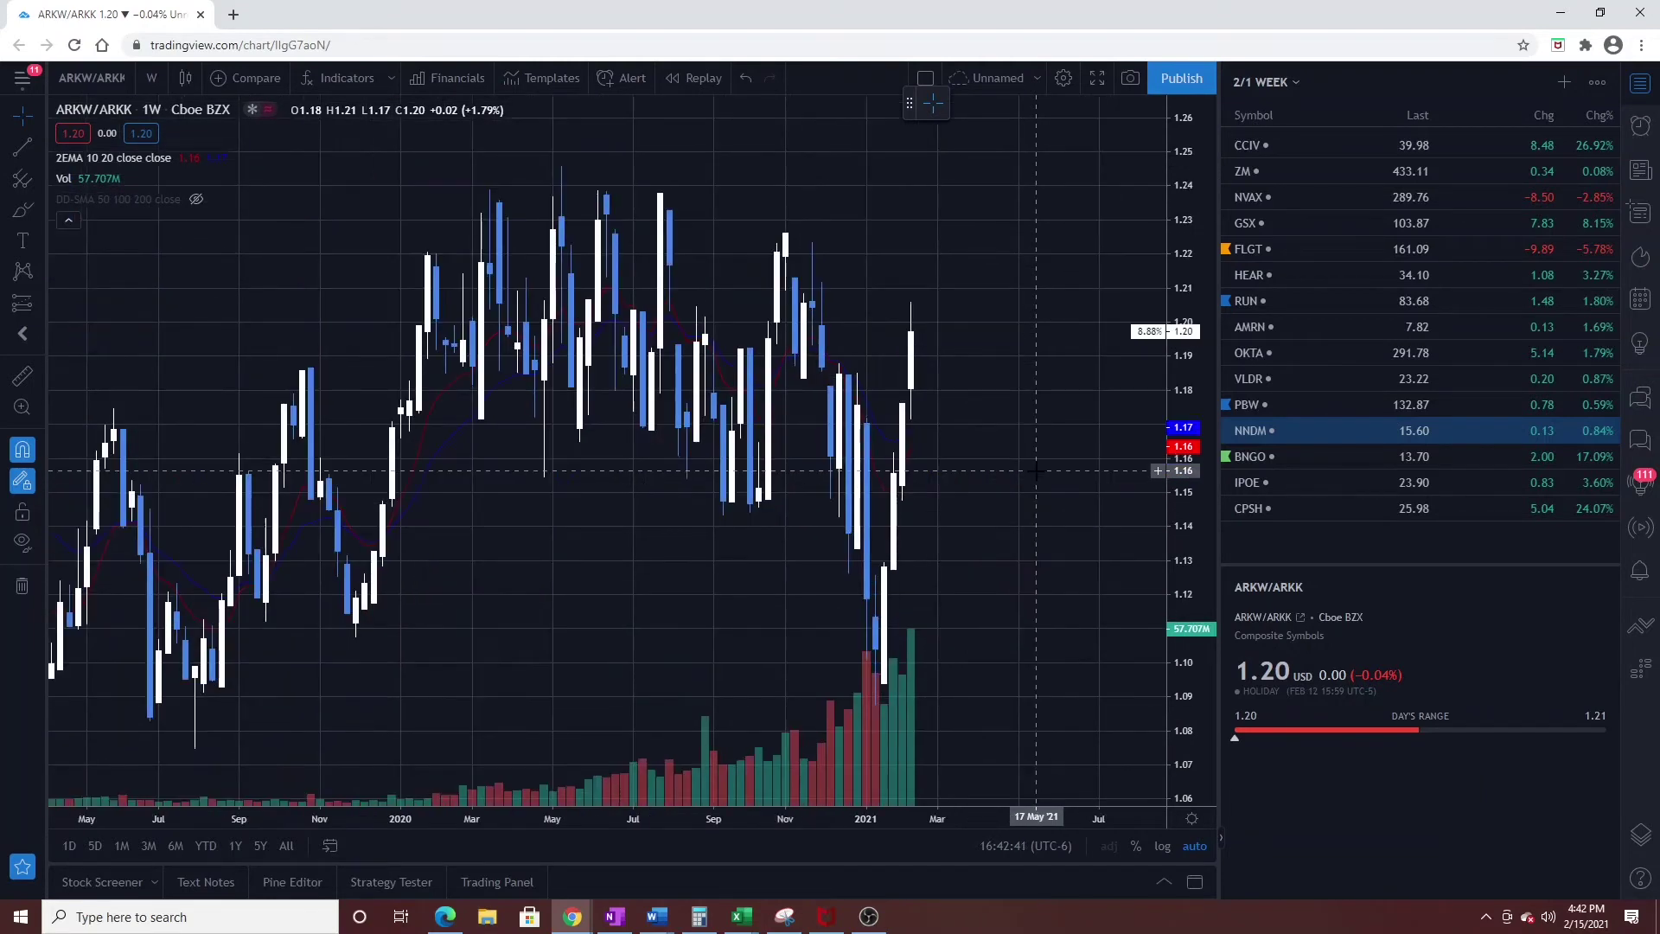
scroll(1037, 472, "down", 3)
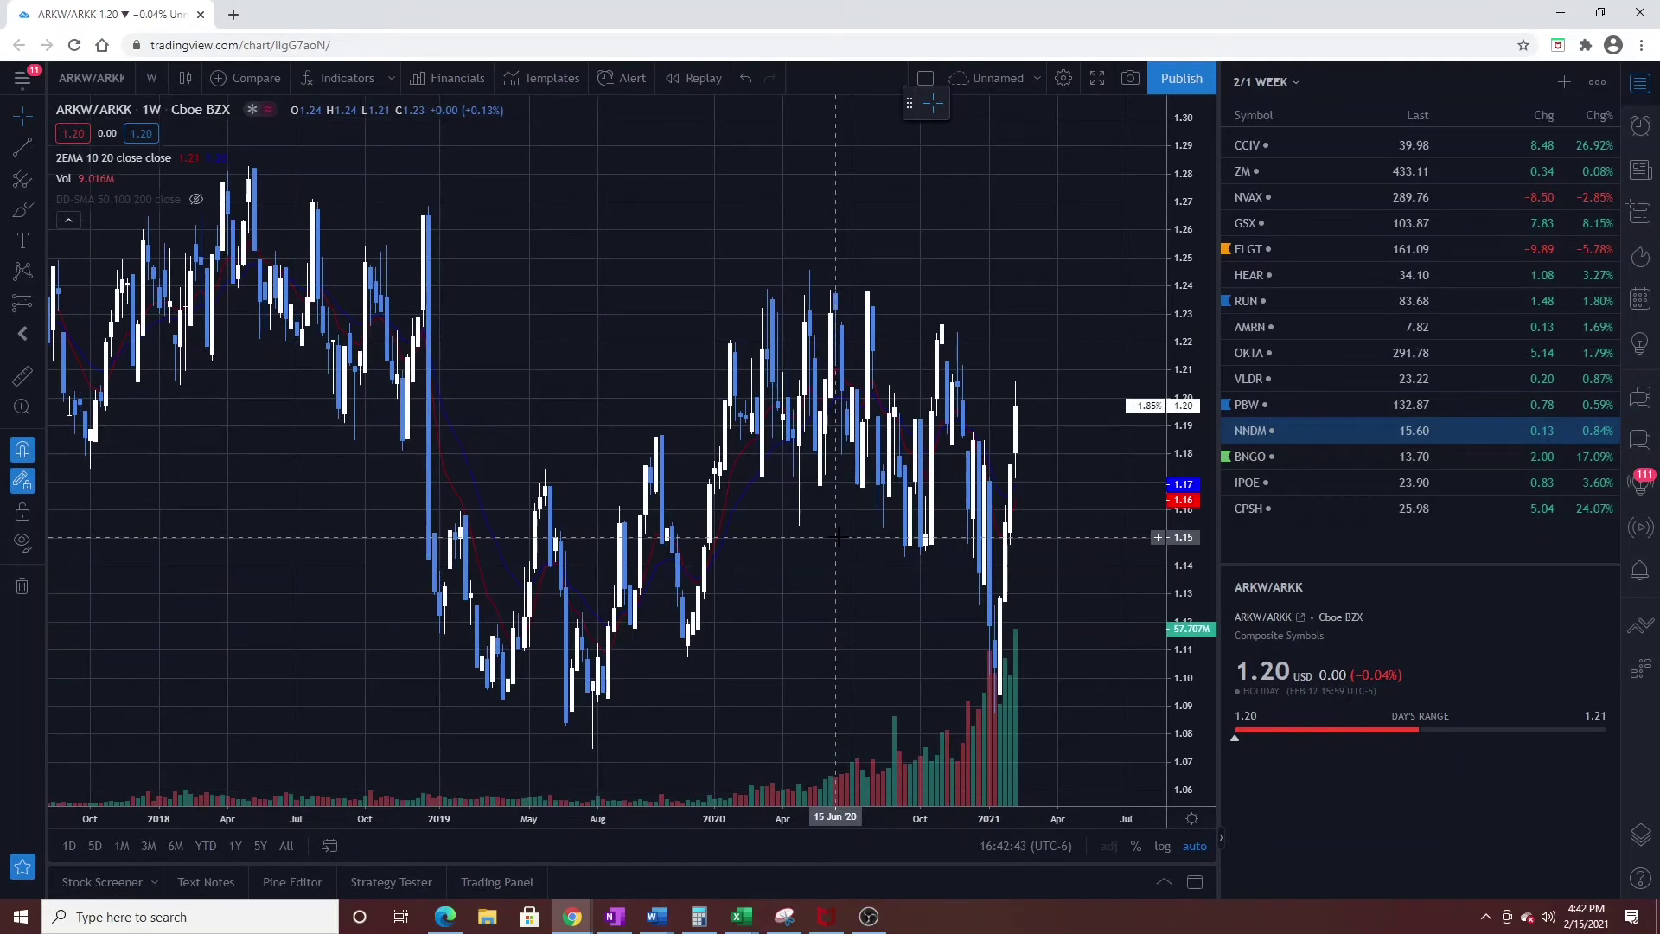
scroll(944, 524, "down", 1)
scroll(956, 530, "up", 4)
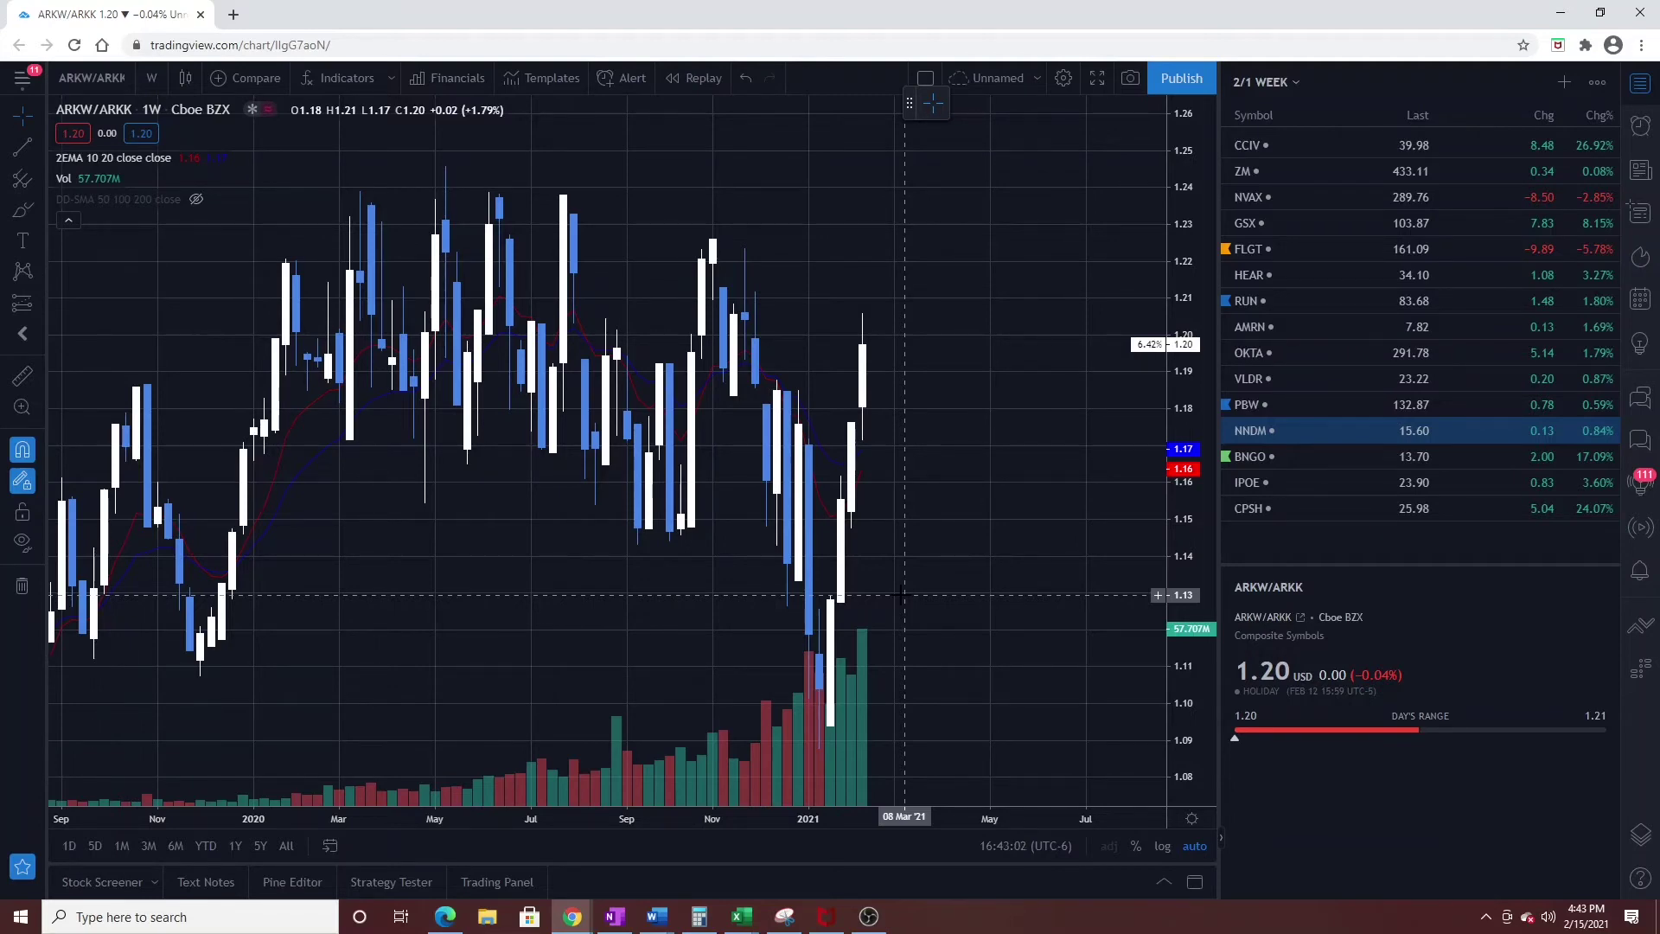
Chart ARKK alone on 3-month candles in place of ARKW/ARKK.
left_click(85, 78)
type("A")
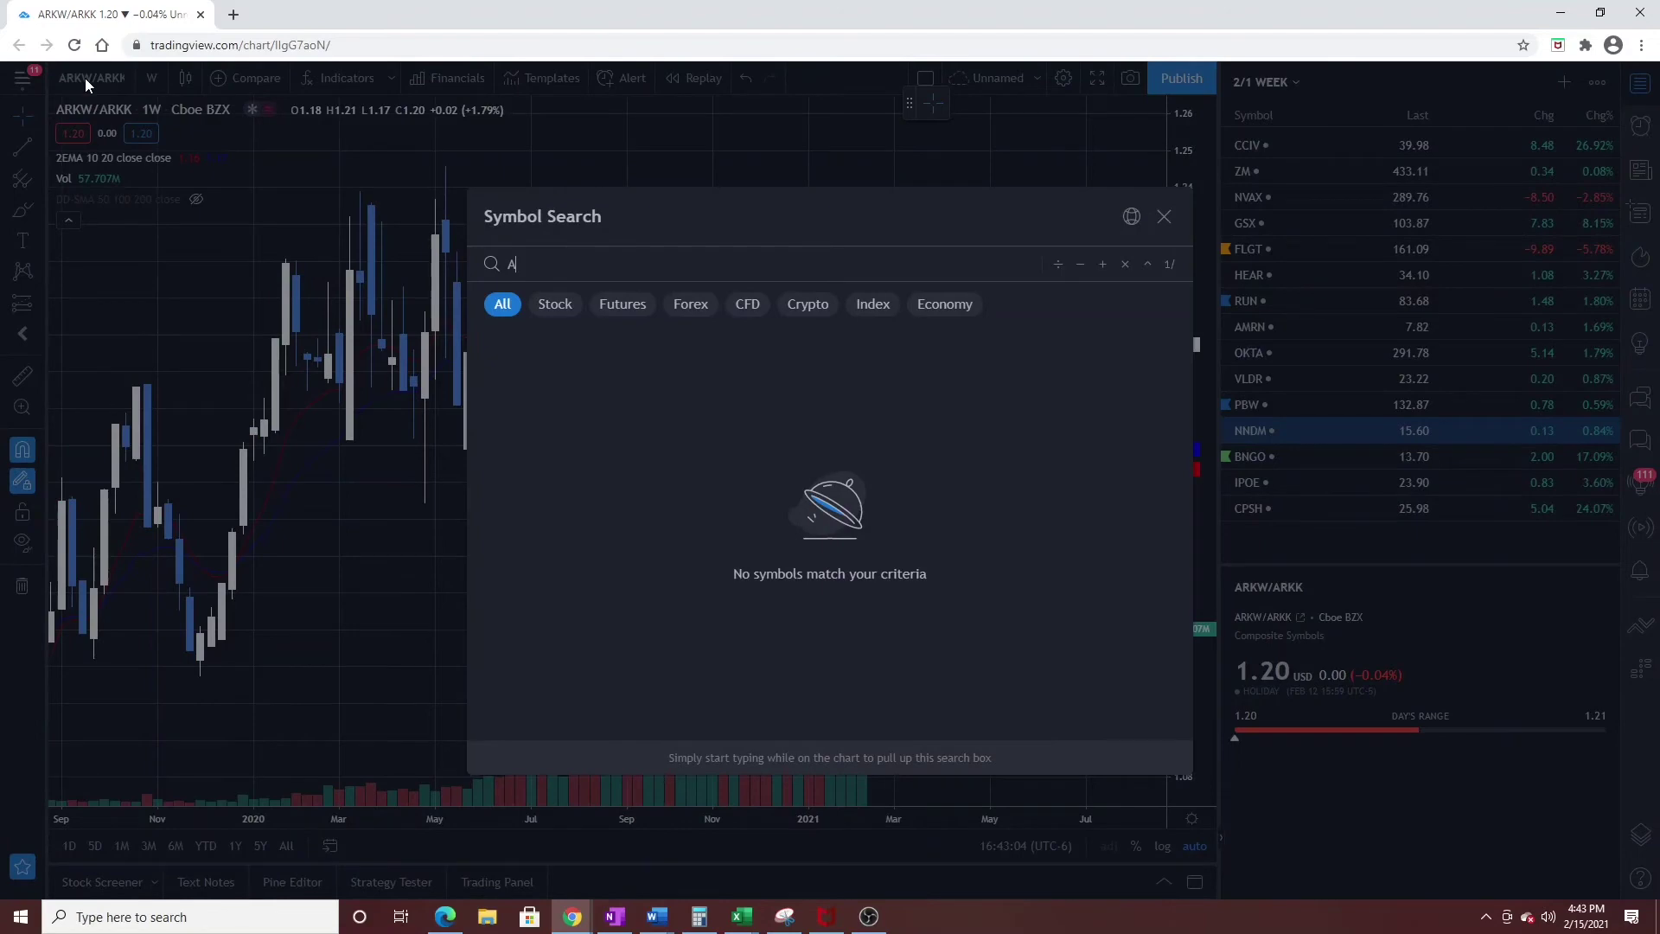
type("RKK")
key("Return")
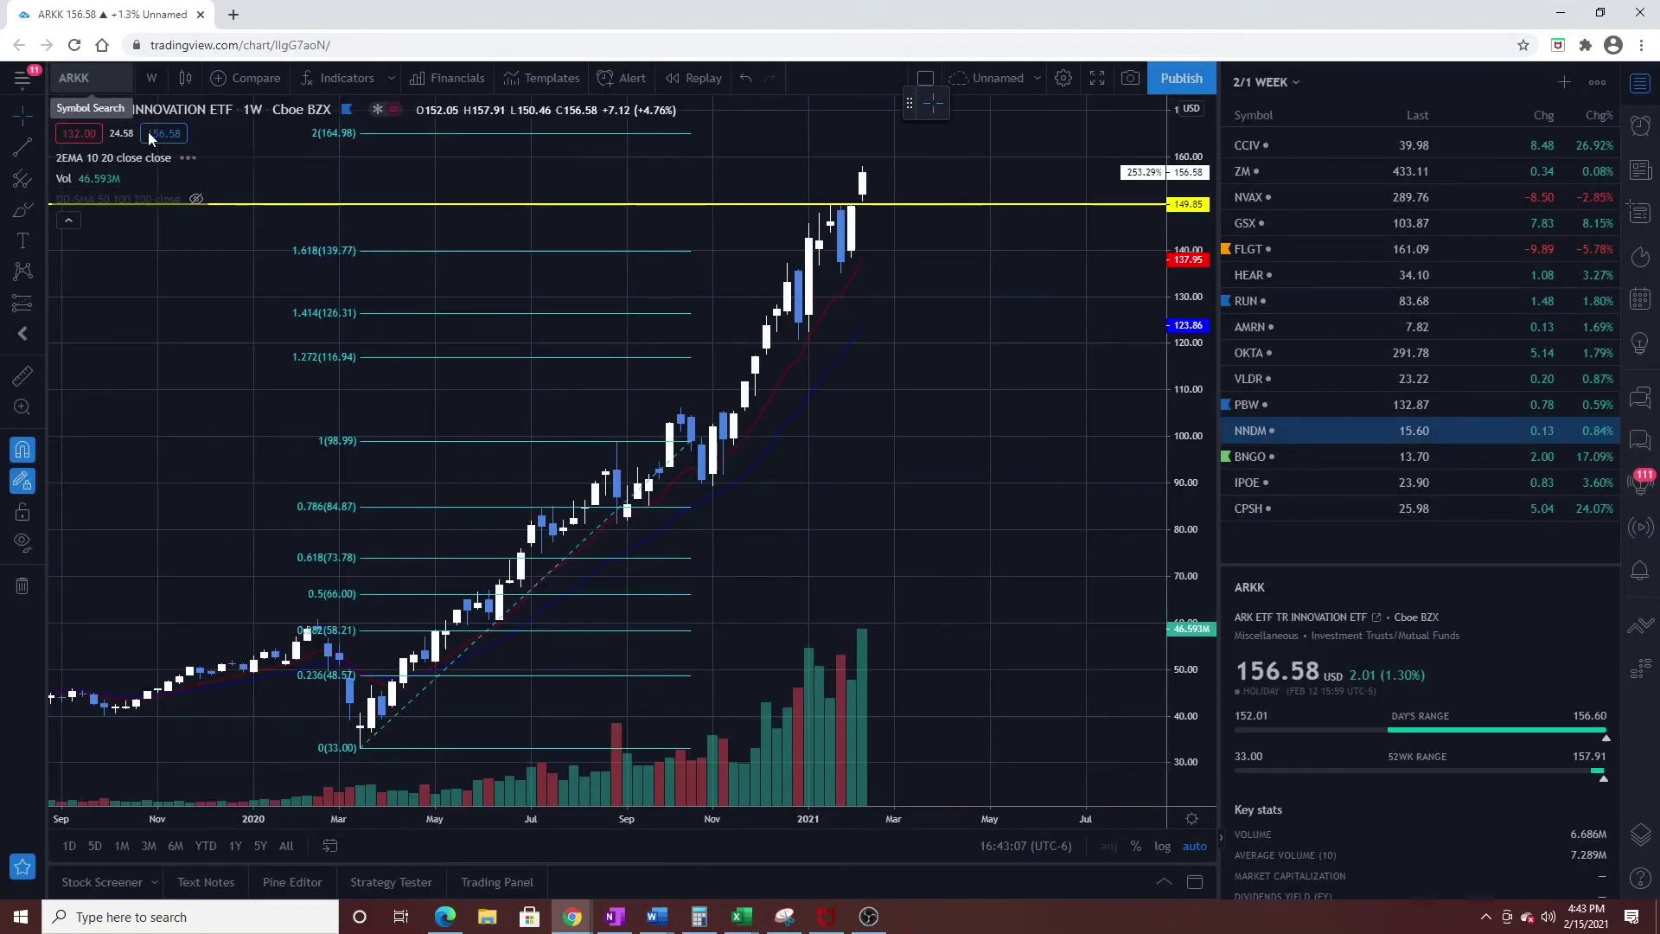
left_click(152, 78)
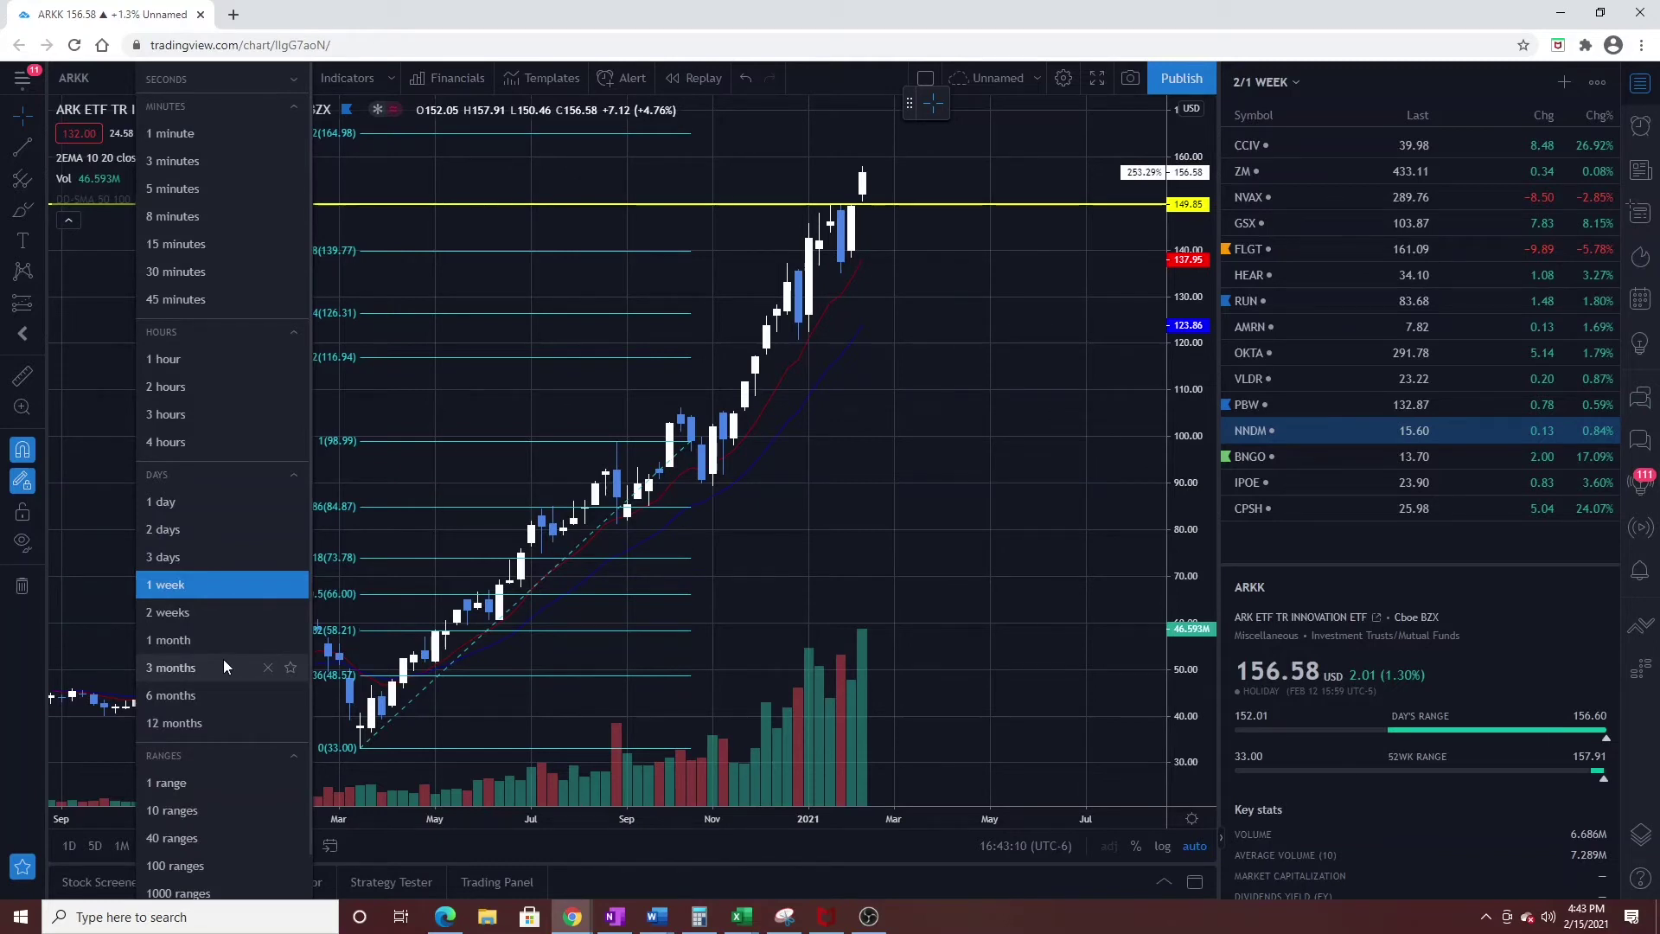
left_click(223, 667)
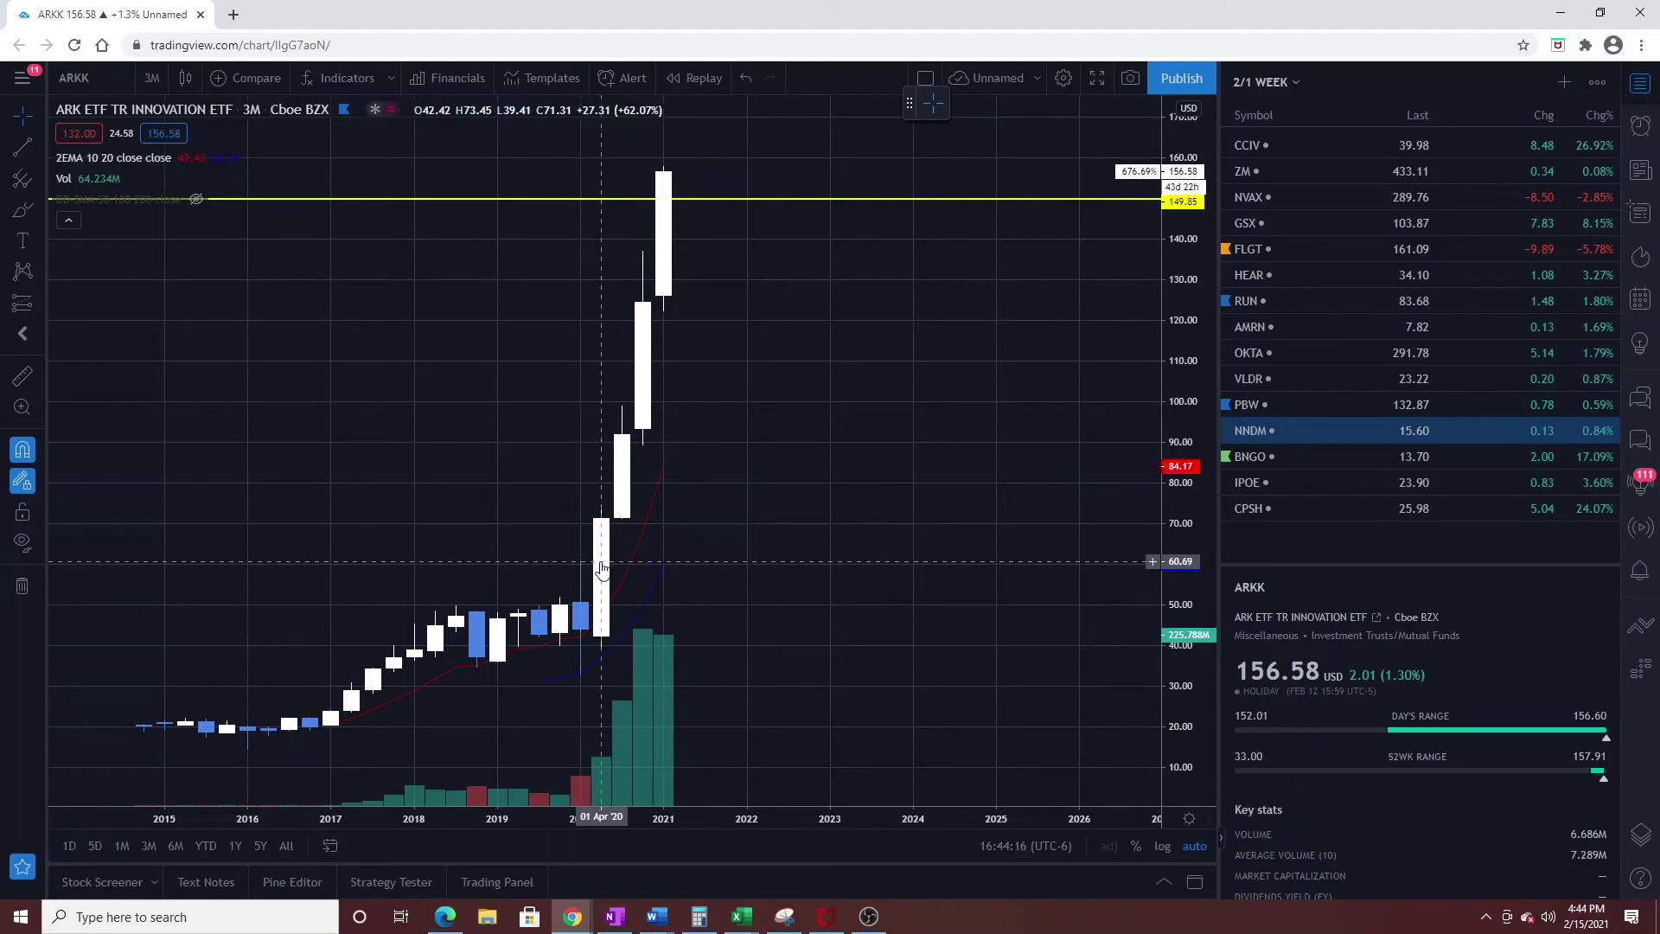
Switch ARKK to 1-day candles and zoom out to cover May 2020 through February 2021.
left_click(150, 78)
left_click(182, 407)
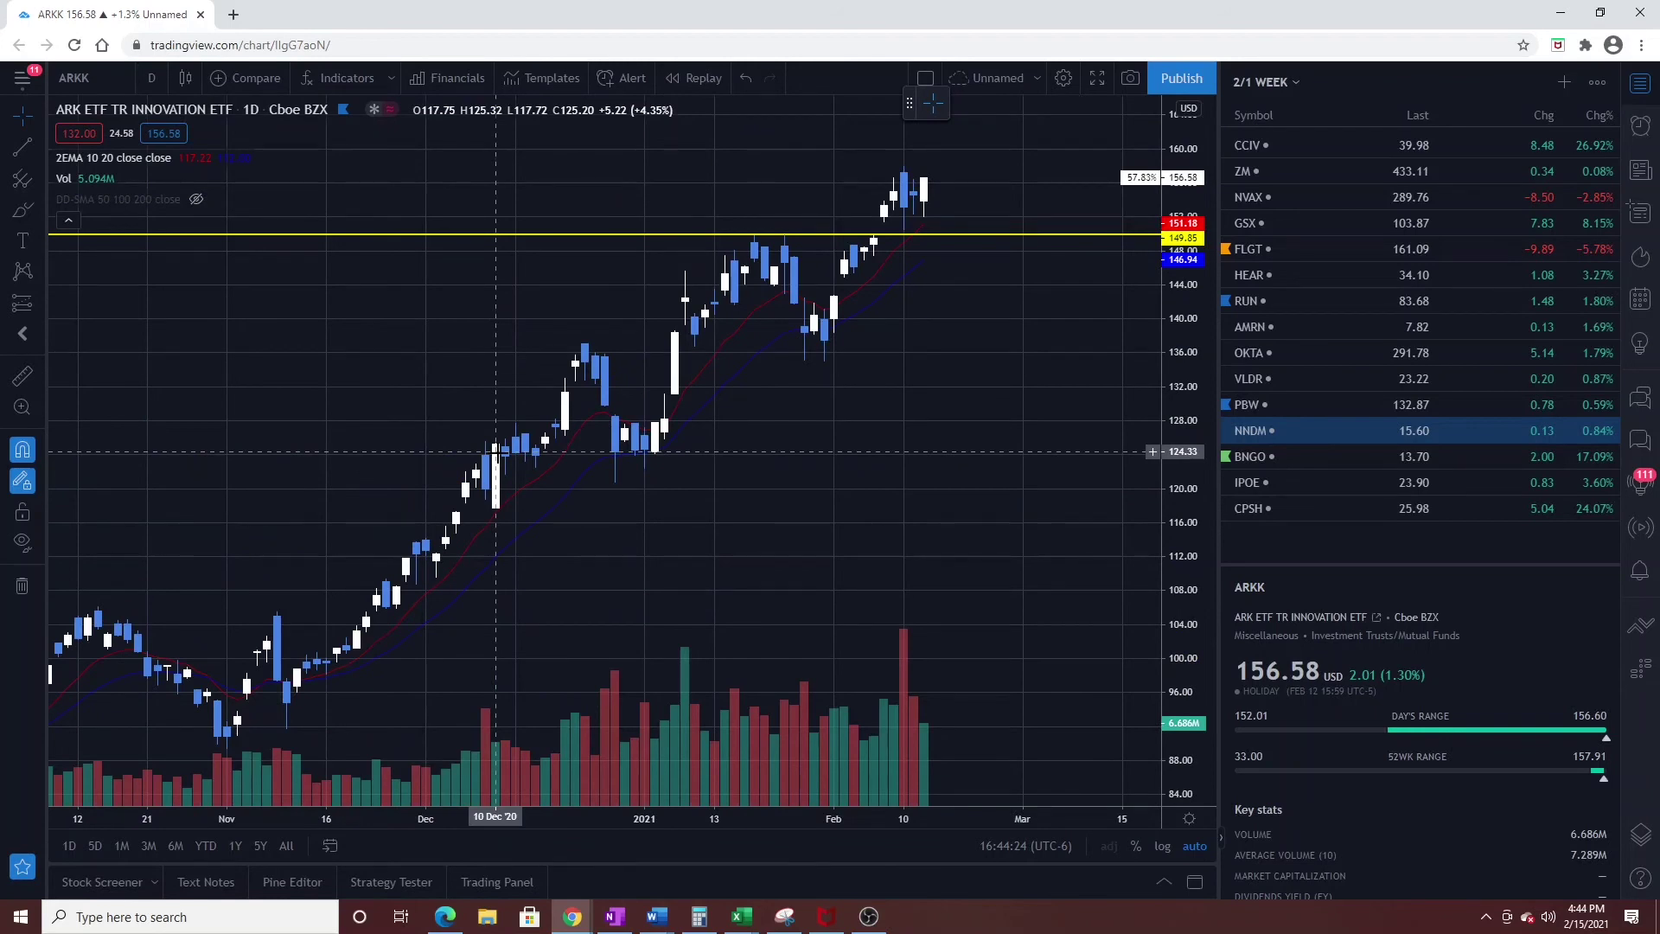
scroll(525, 564, "down", 3)
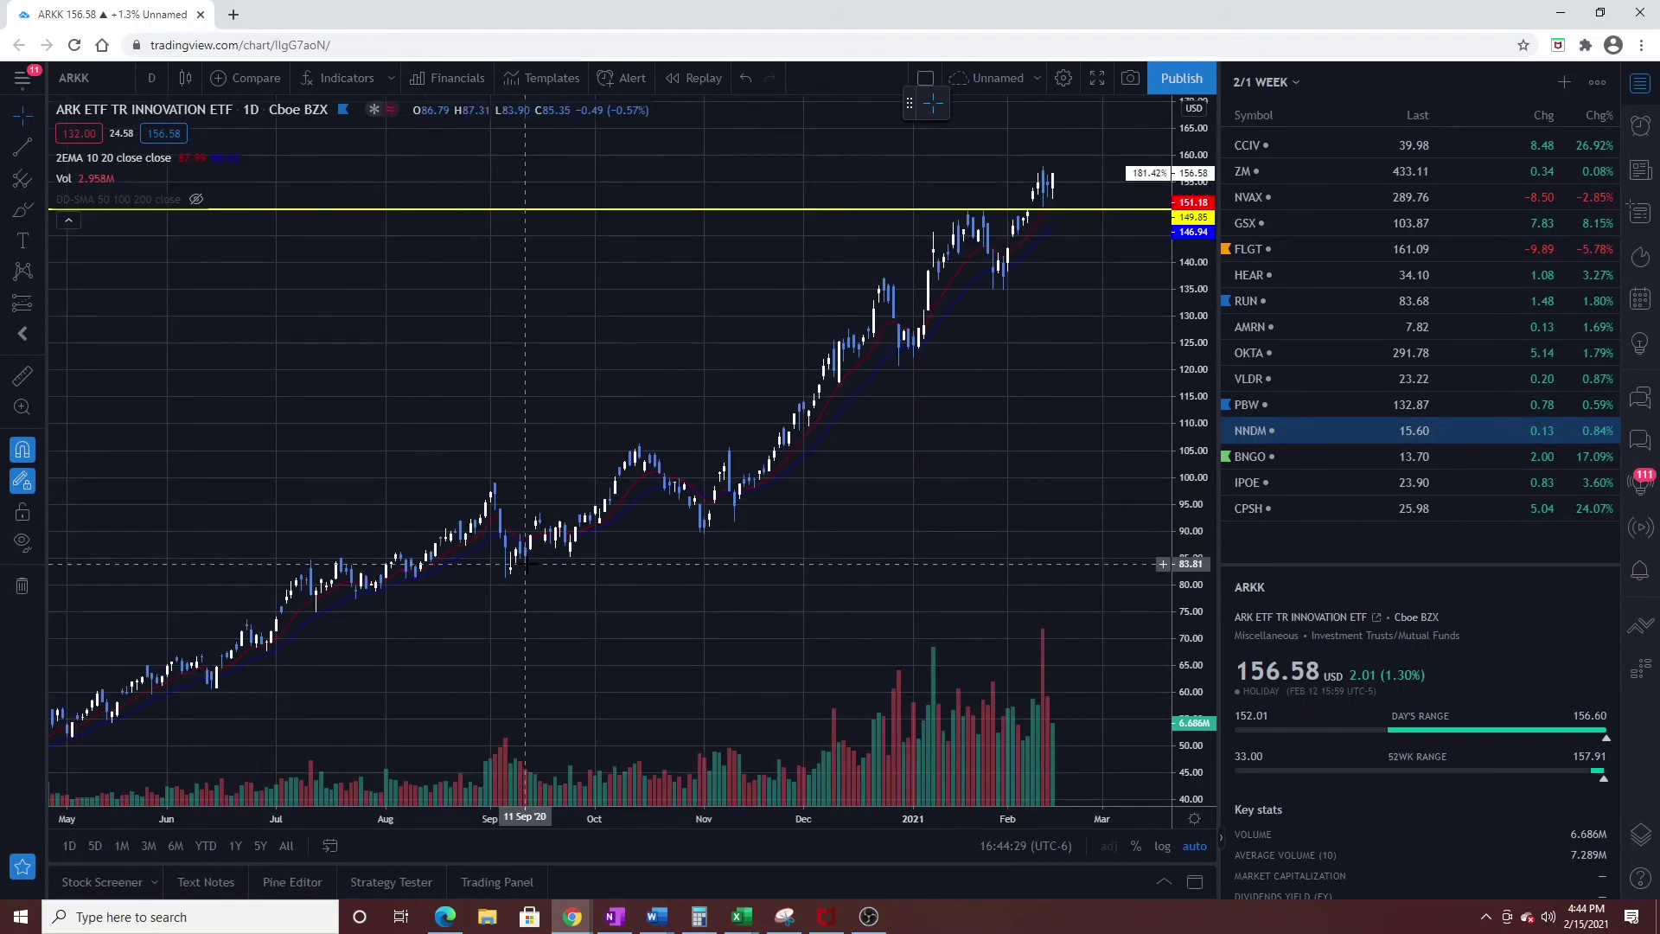